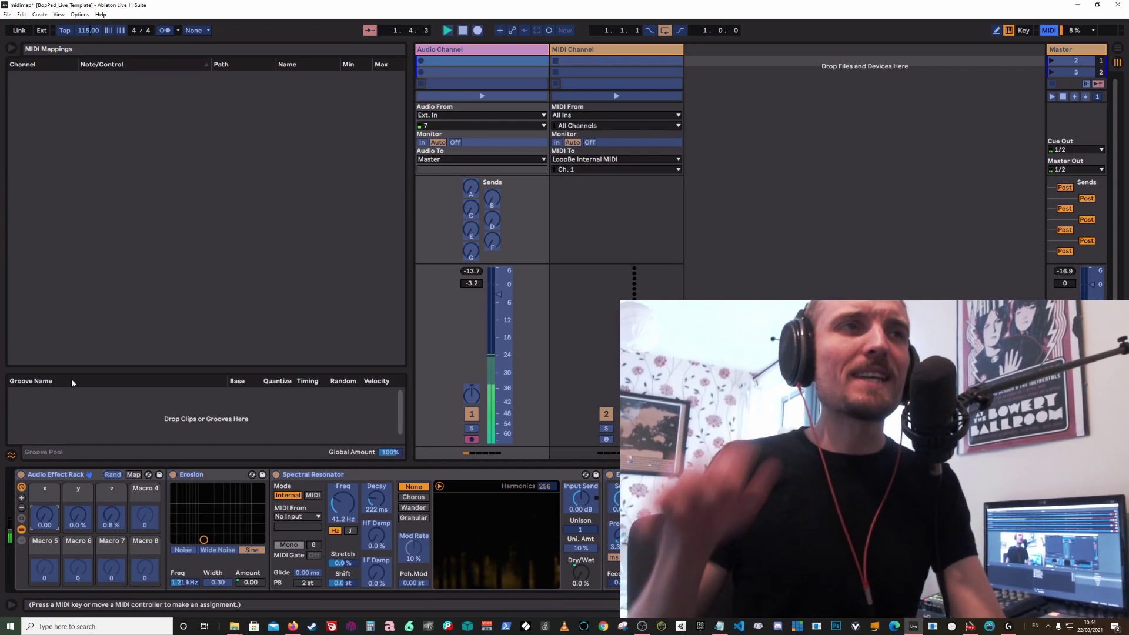
# Map the Audio Effect Rack's x macro to MIDI CC 19 on channel 1.
pyautogui.click(166, 125)
pyautogui.hotkey('ctrl', 'm')
pyautogui.hotkey('ctrl', 'm')
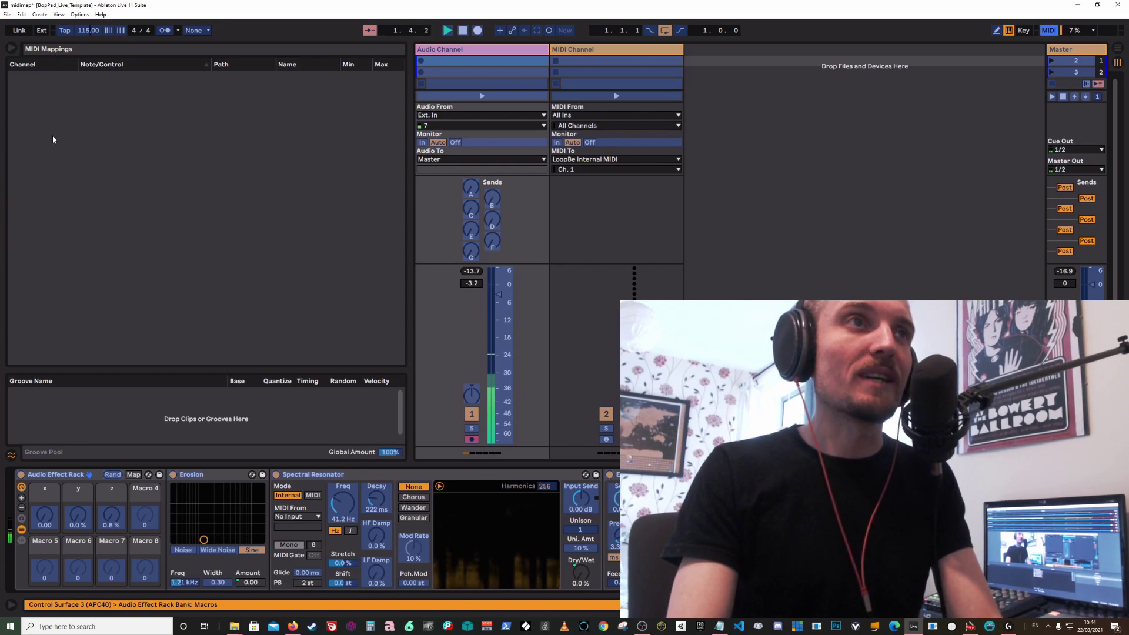
pyautogui.click(47, 518)
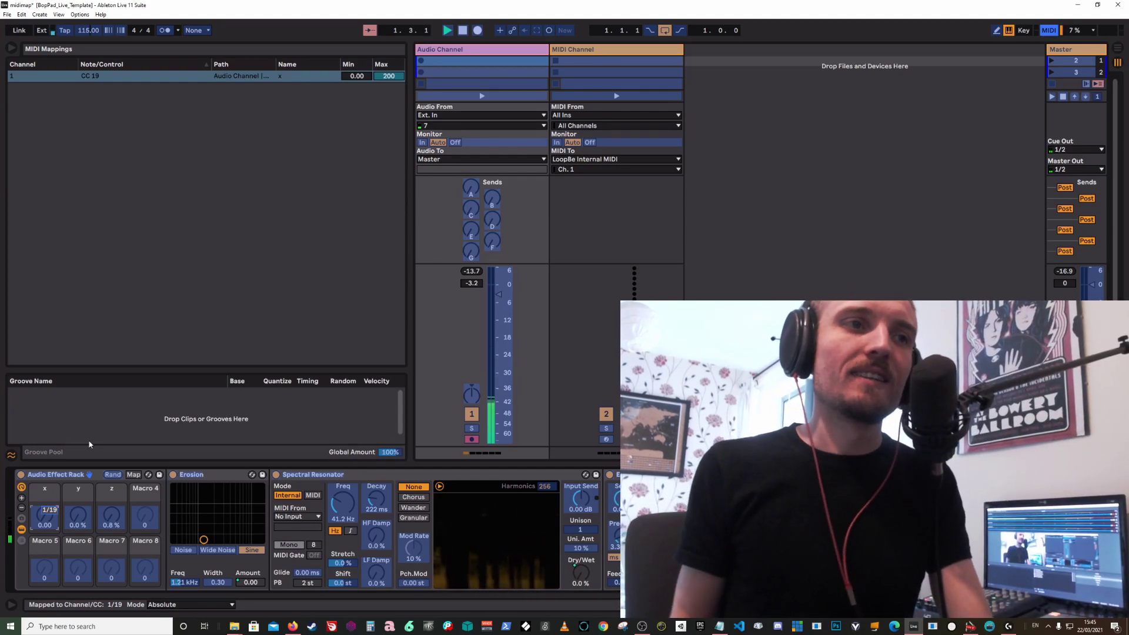
pyautogui.hotkey('ctrl', 'm')
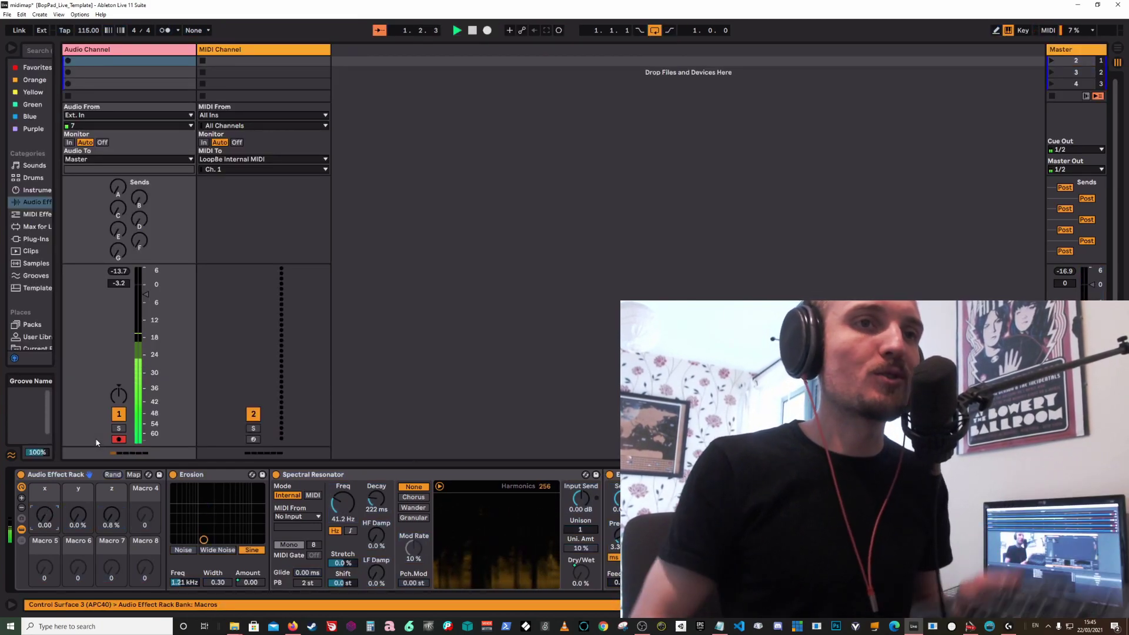
# Map the rack's y macro to CC 23 and its z macro to CC 27.
pyautogui.hotkey('ctrl', 'm')
pyautogui.click(76, 514)
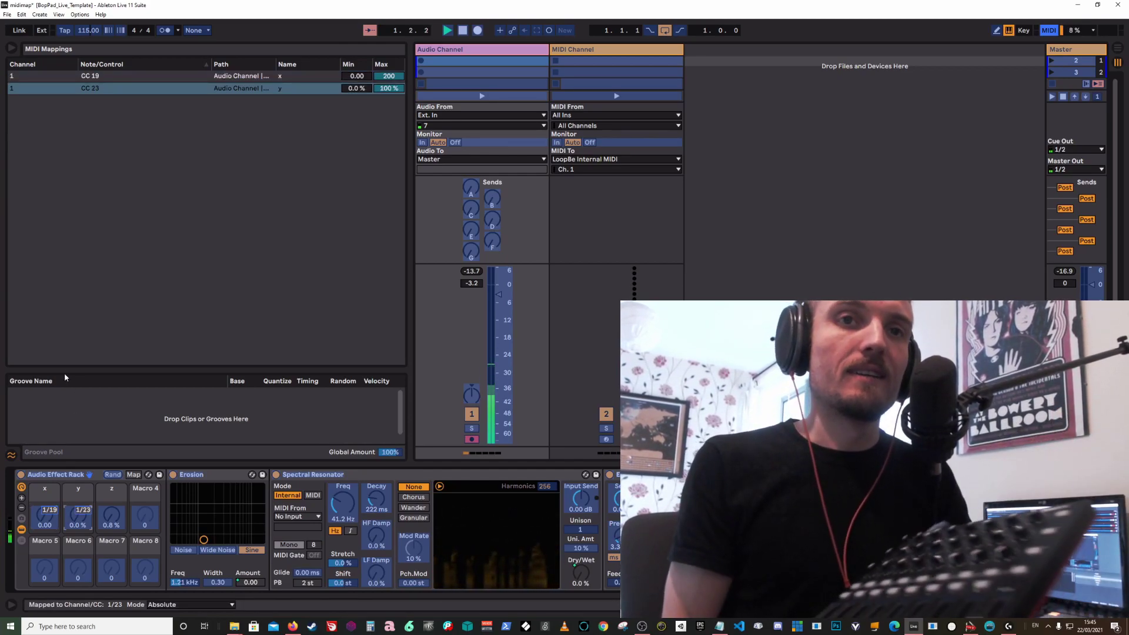
pyautogui.click(112, 515)
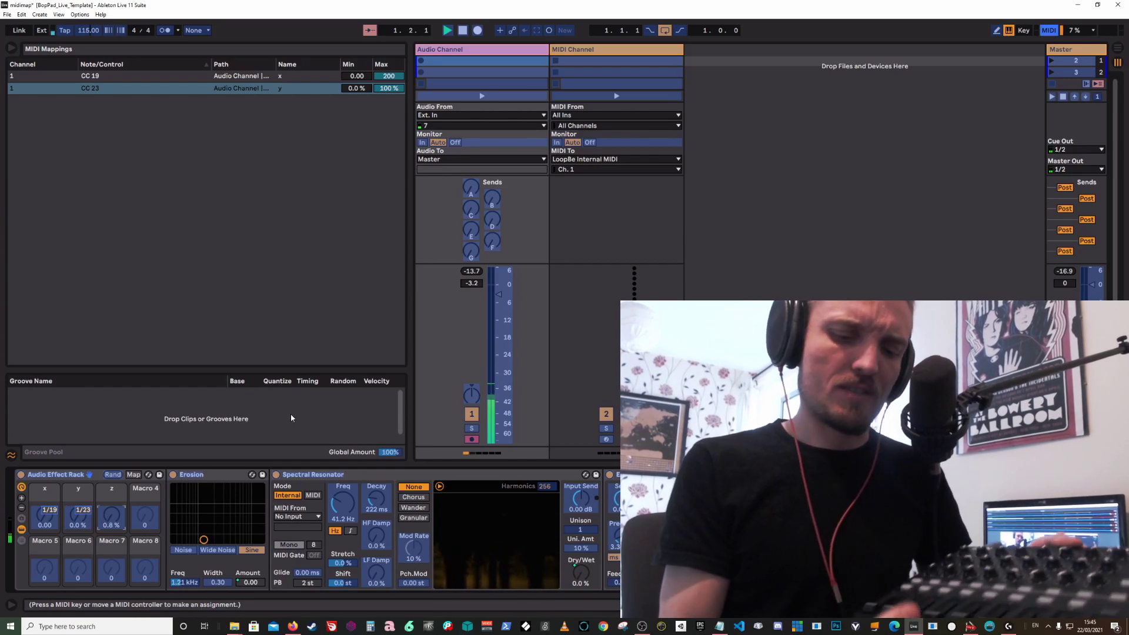
pyautogui.hotkey('ctrl', 'm')
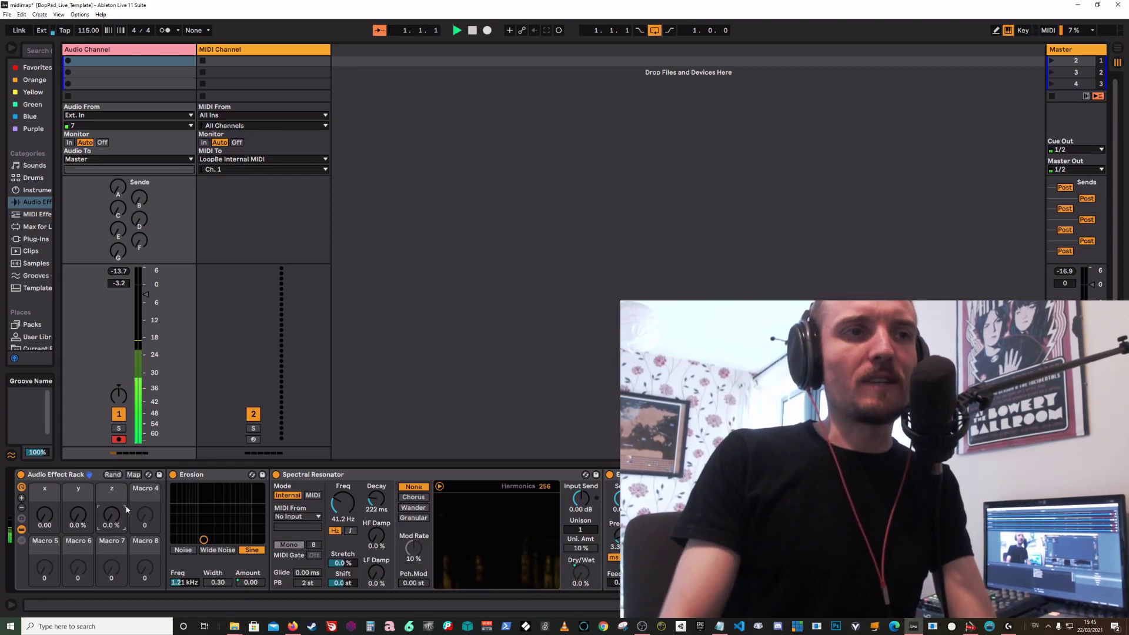
# Delete the x, y and z macro assignments from the MIDI mappings.
pyautogui.hotkey('ctrl', 'm')
pyautogui.click(86, 101)
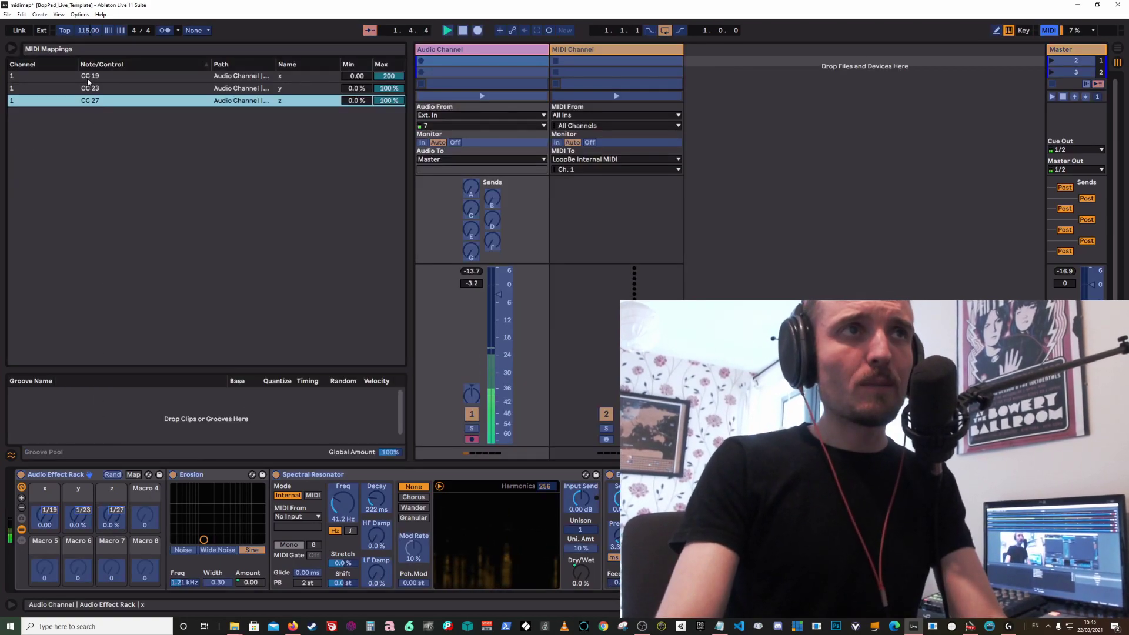
pyautogui.keyDown('shift'); pyautogui.click(86, 74); pyautogui.keyUp('shift')
pyautogui.press('Delete')
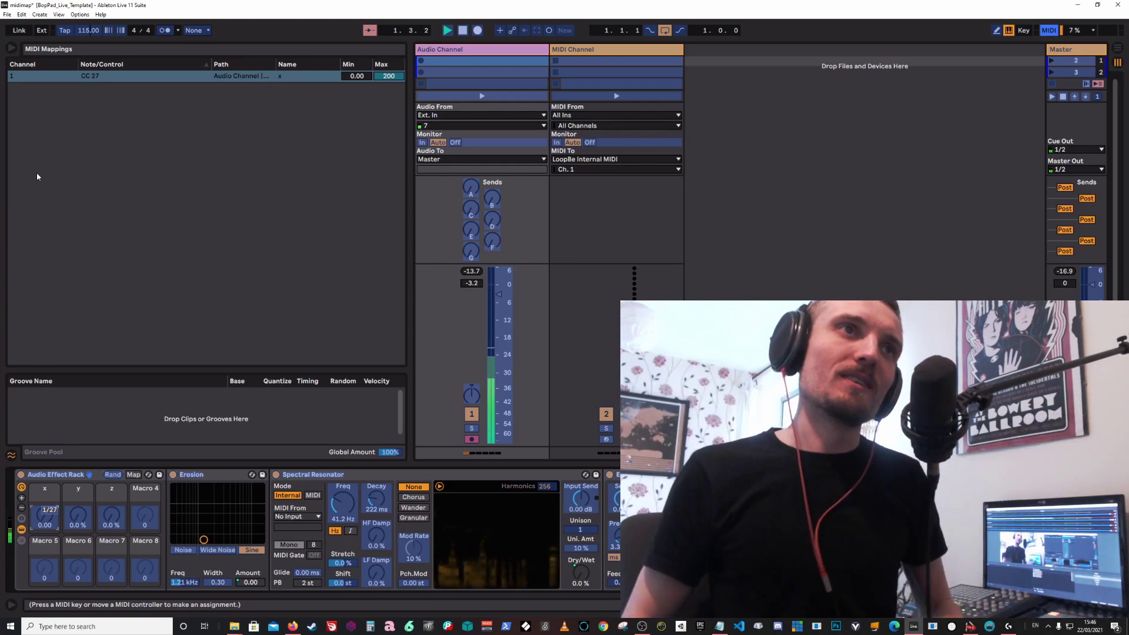
pyautogui.hotkey('ctrl', 'm')
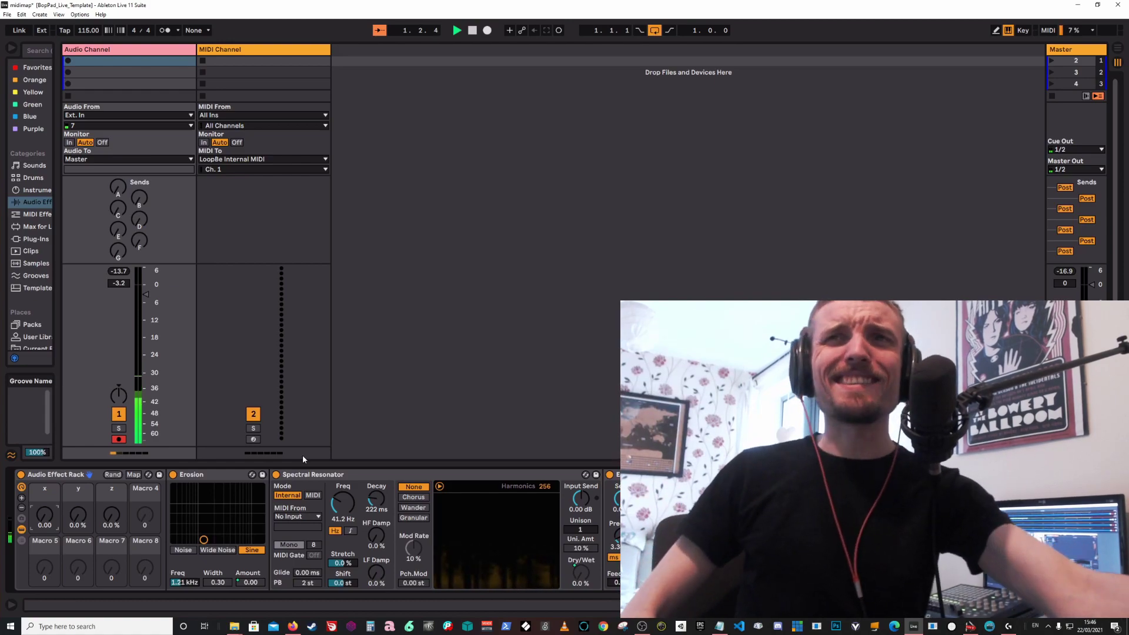
# Switch to Firefox and read the replies in the r/ableton thread about locking in a MIDI CC.
pyautogui.click(292, 627)
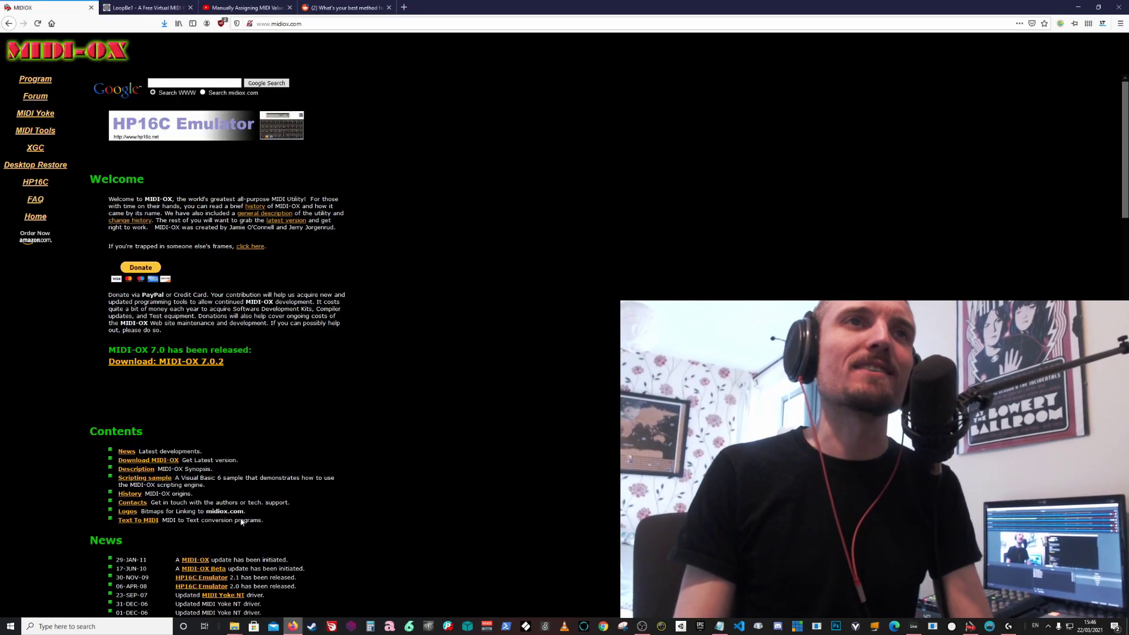
pyautogui.click(354, 7)
pyautogui.scroll(-5, 353, 196)
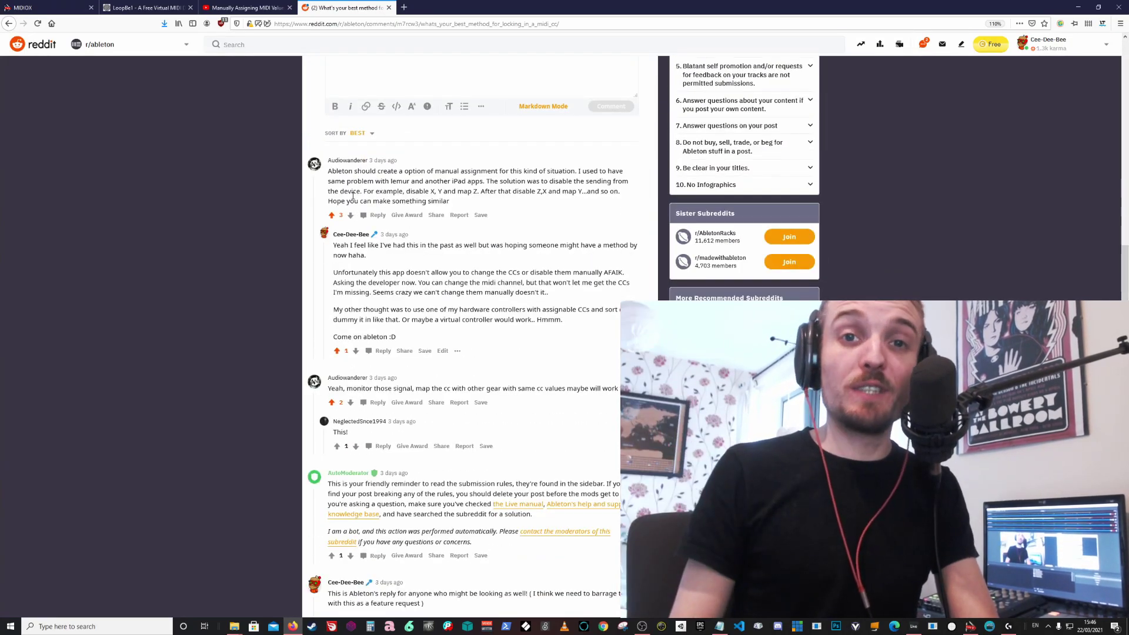
pyautogui.scroll(-3, 352, 195)
pyautogui.scroll(10, 330, 183)
pyautogui.scroll(-6, 299, 163)
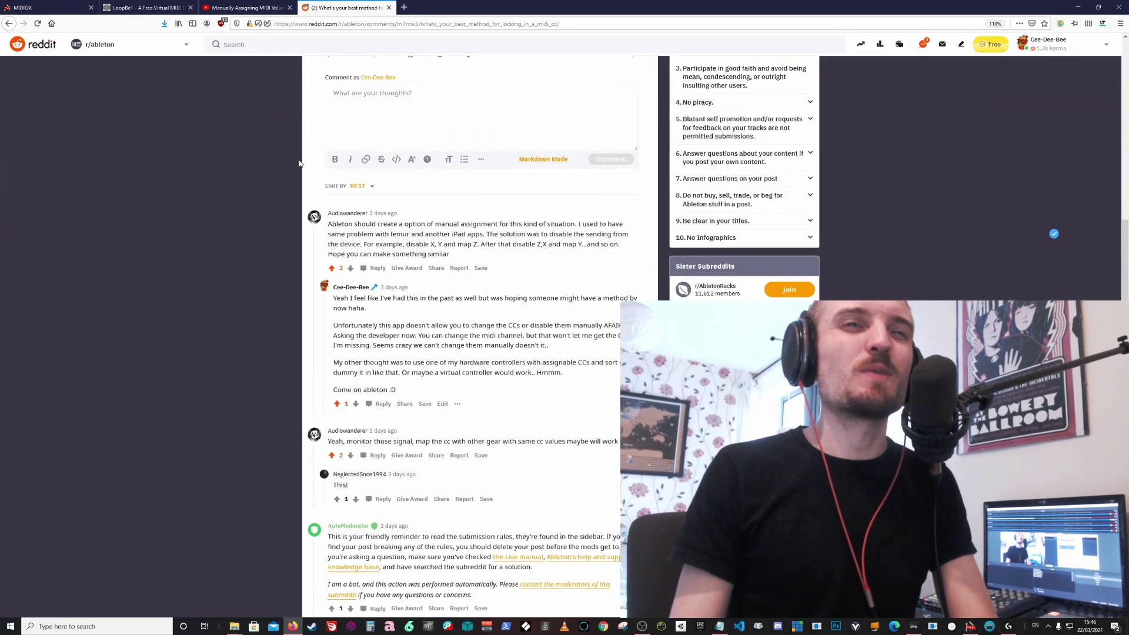
pyautogui.scroll(-3, 299, 162)
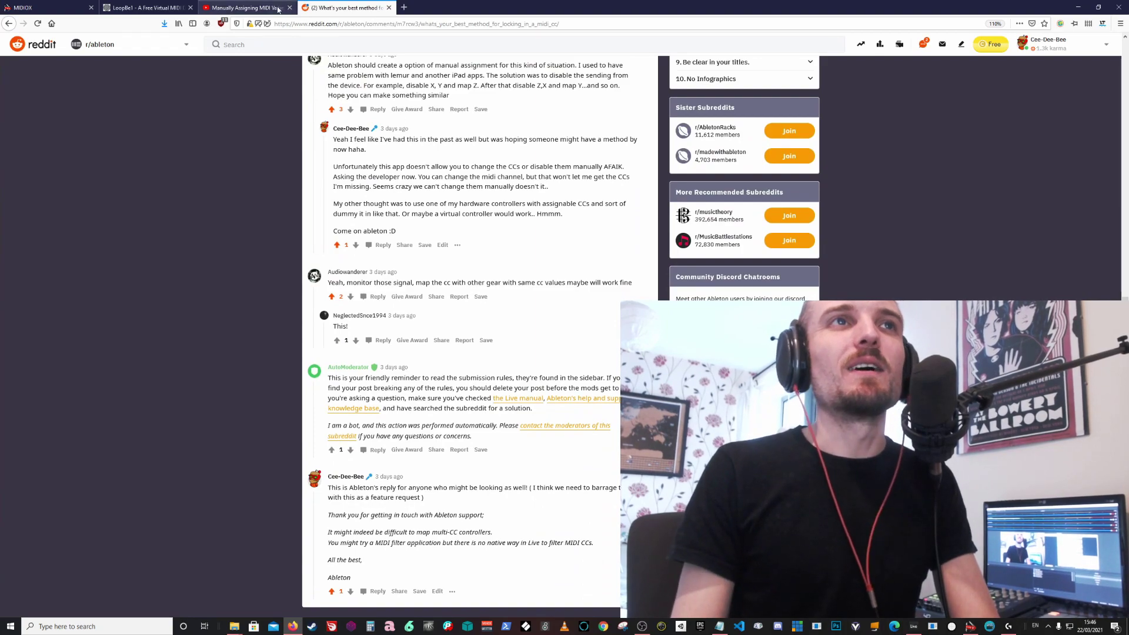
# Examine the YouTube page for "Manually Assigning MIDI Values in Ableton Live", including its upload date and description.
pyautogui.click(278, 9)
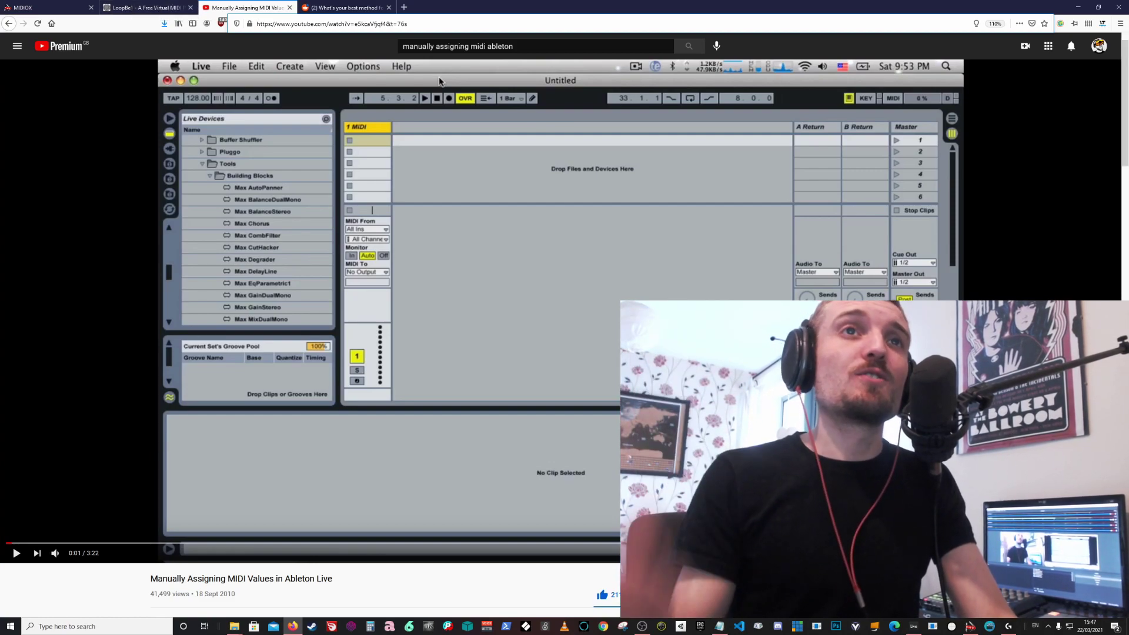
pyautogui.press('/')
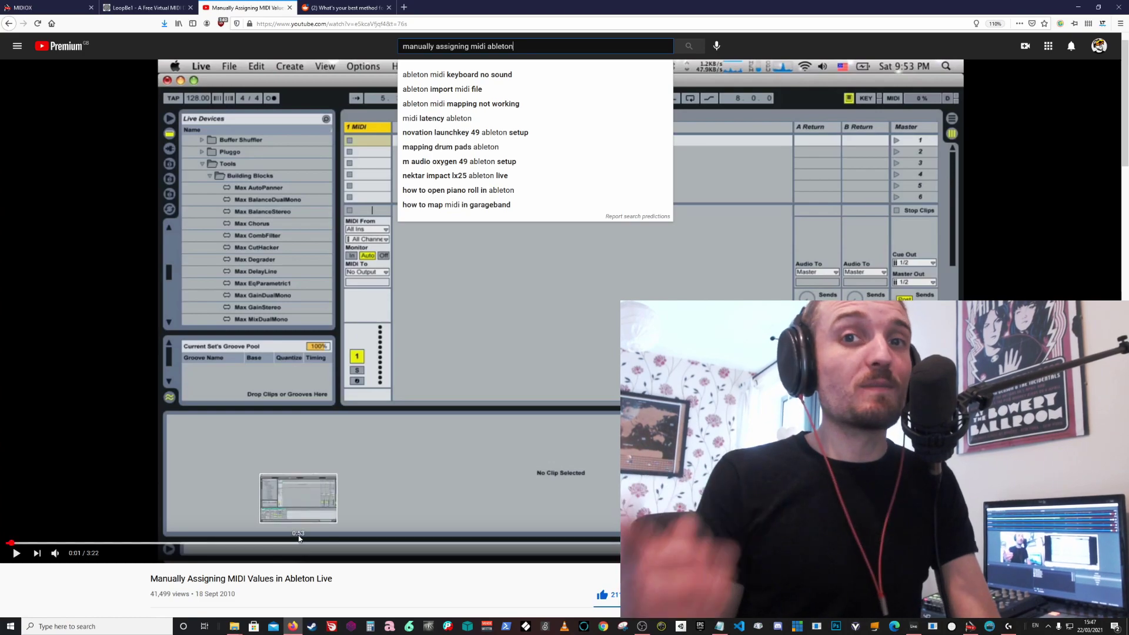
pyautogui.scroll(-3, 204, 443)
pyautogui.moveTo(195, 434); pyautogui.dragTo(238, 440)
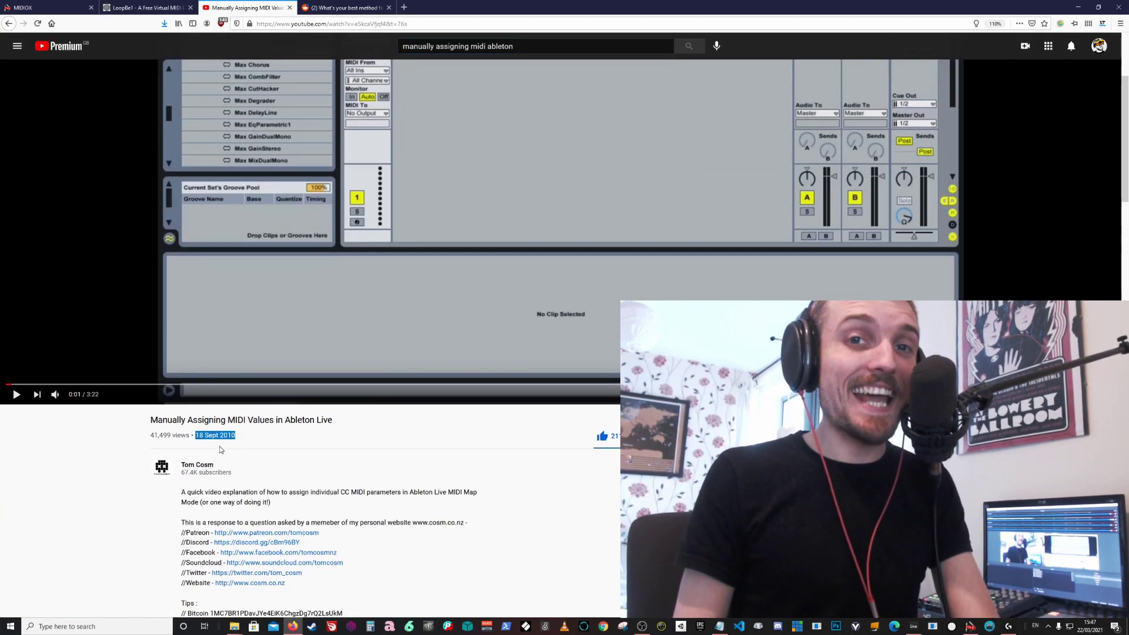
pyautogui.scroll(-3, 156, 488)
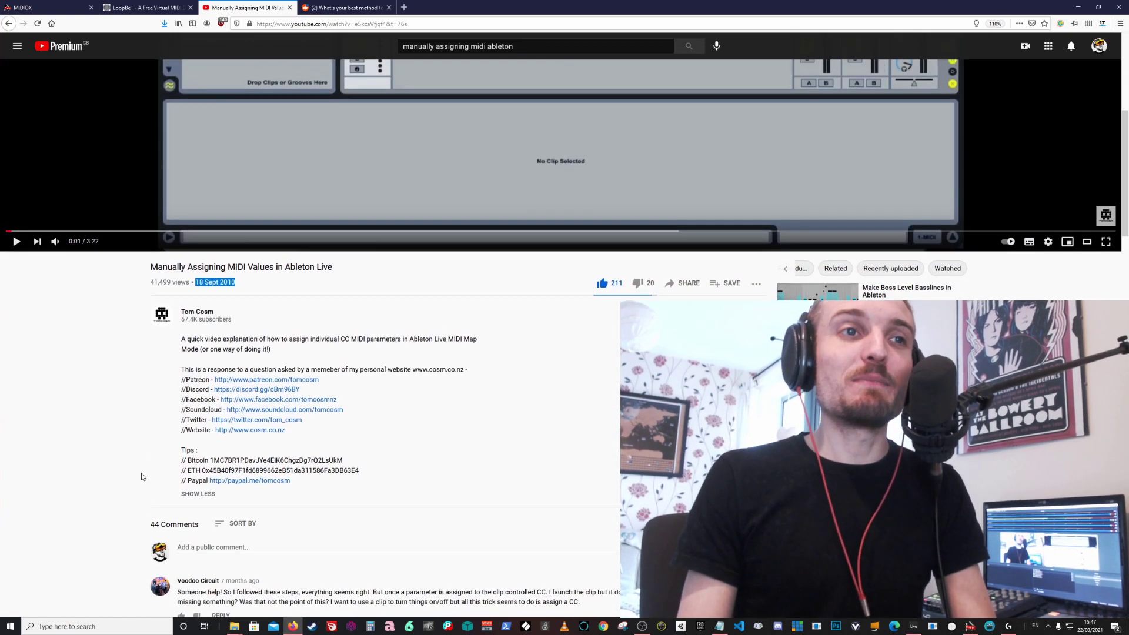
pyautogui.scroll(6, 142, 473)
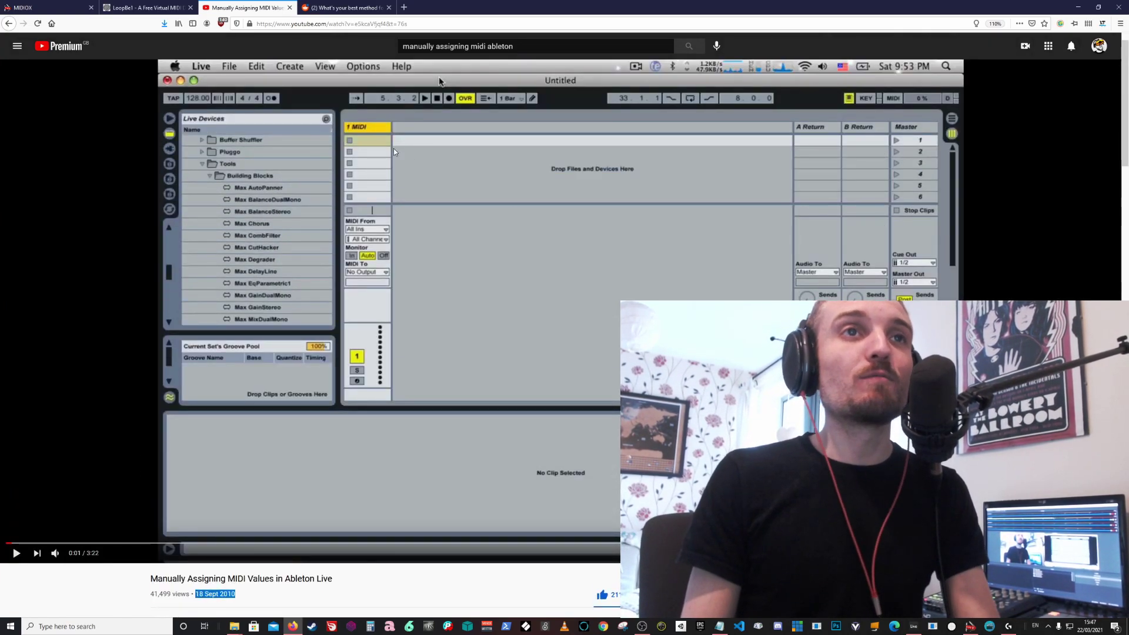
# Switch to Ableton Live, create a clip in MIDI Channel's first slot and raise its MIDI Ctrl 19 envelope to a constant level.
pyautogui.click(913, 627)
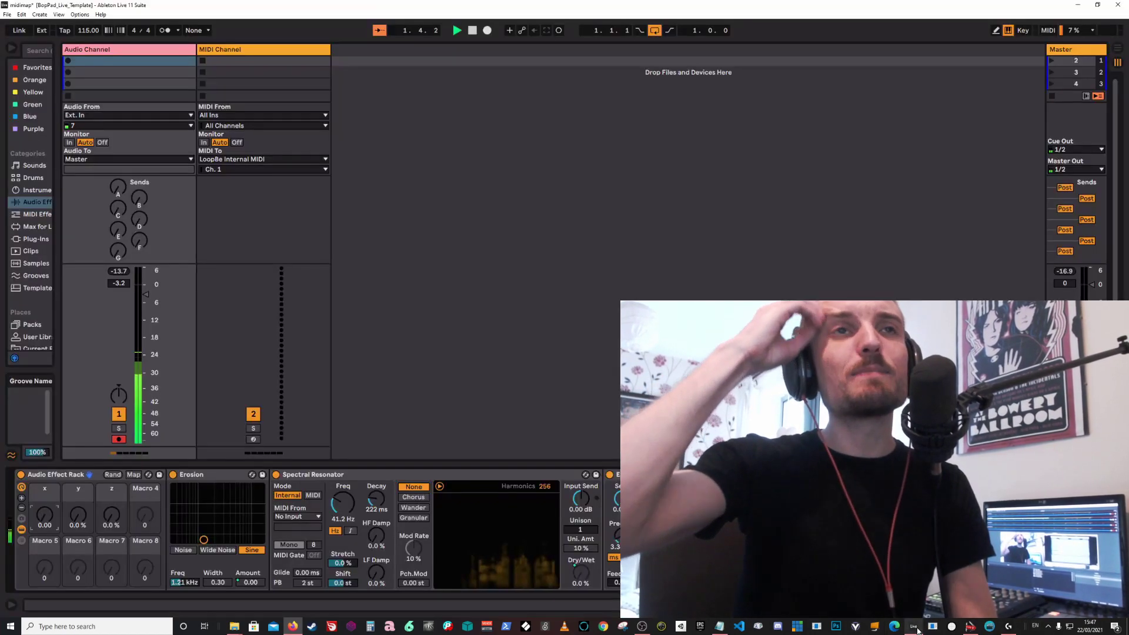
pyautogui.click(267, 62)
pyautogui.doubleClick(270, 62)
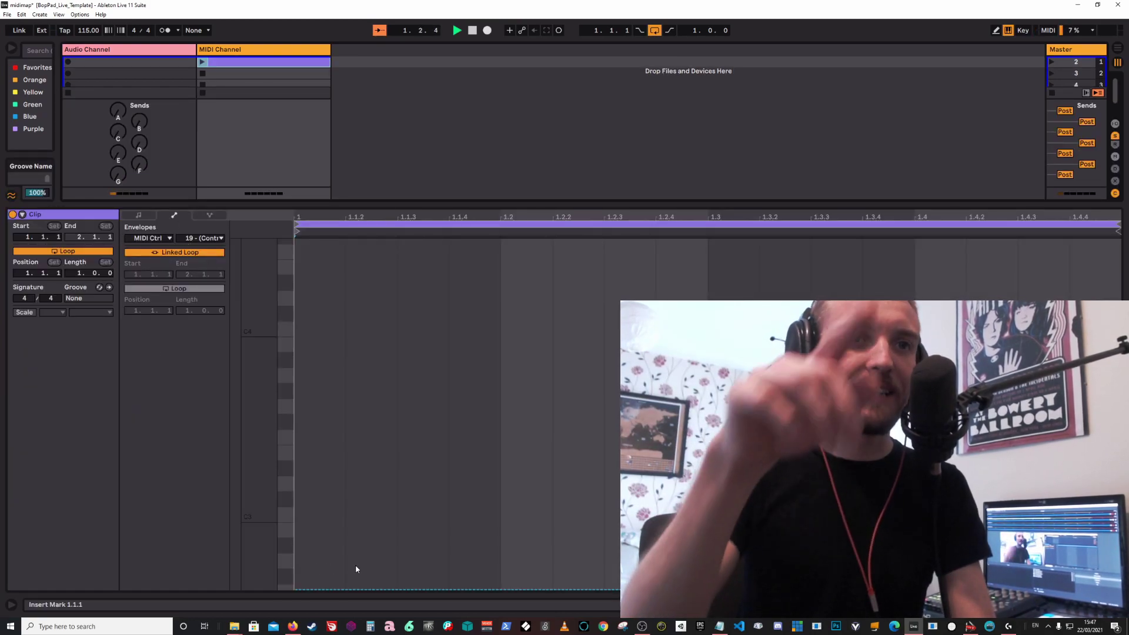
pyautogui.moveTo(351, 585); pyautogui.dragTo(347, 476)
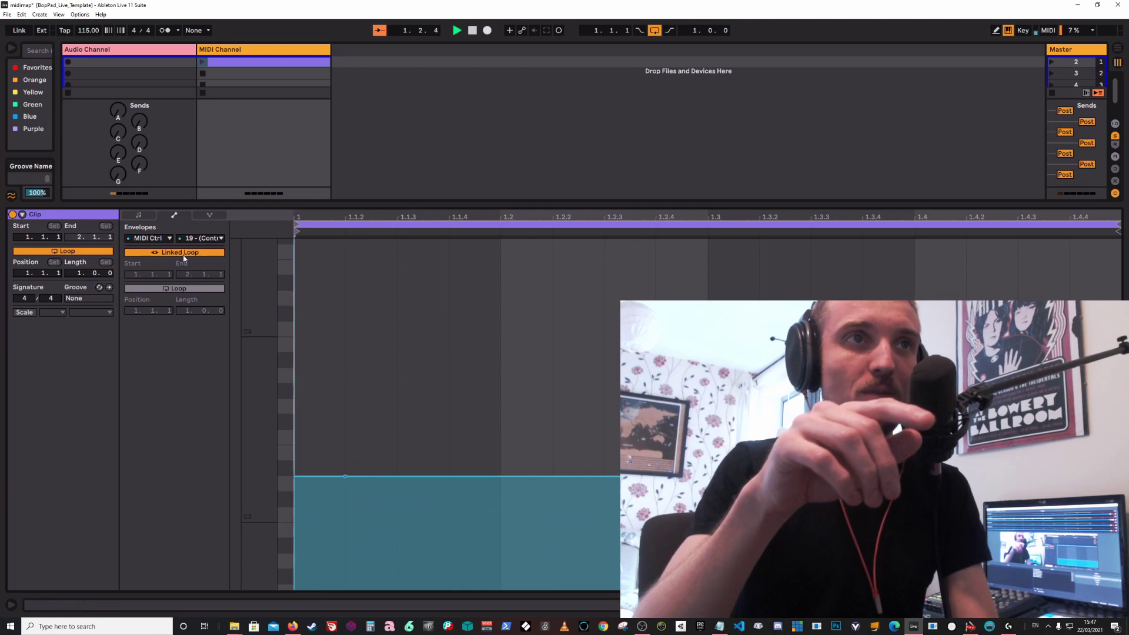
pyautogui.click(197, 238)
pyautogui.click(205, 51)
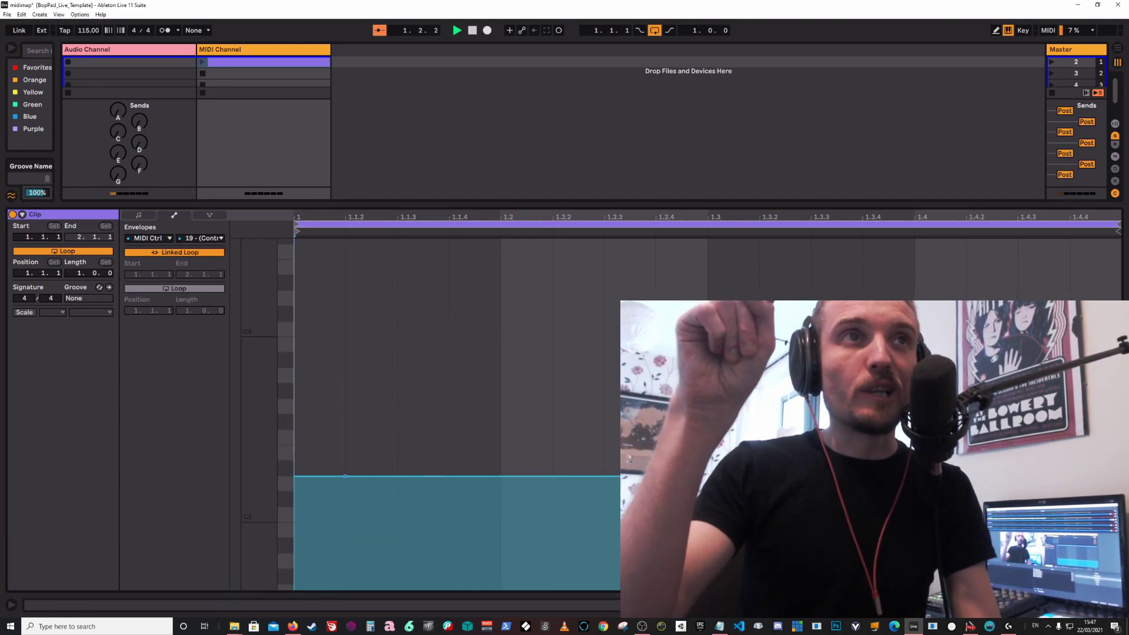
# Move the clip down to MIDI Channel's second slot, then create and launch a new clip in the first slot.
pyautogui.hotkey('ctrl', 'alt', 'l')
pyautogui.moveTo(245, 63); pyautogui.dragTo(242, 74)
pyautogui.click(244, 62)
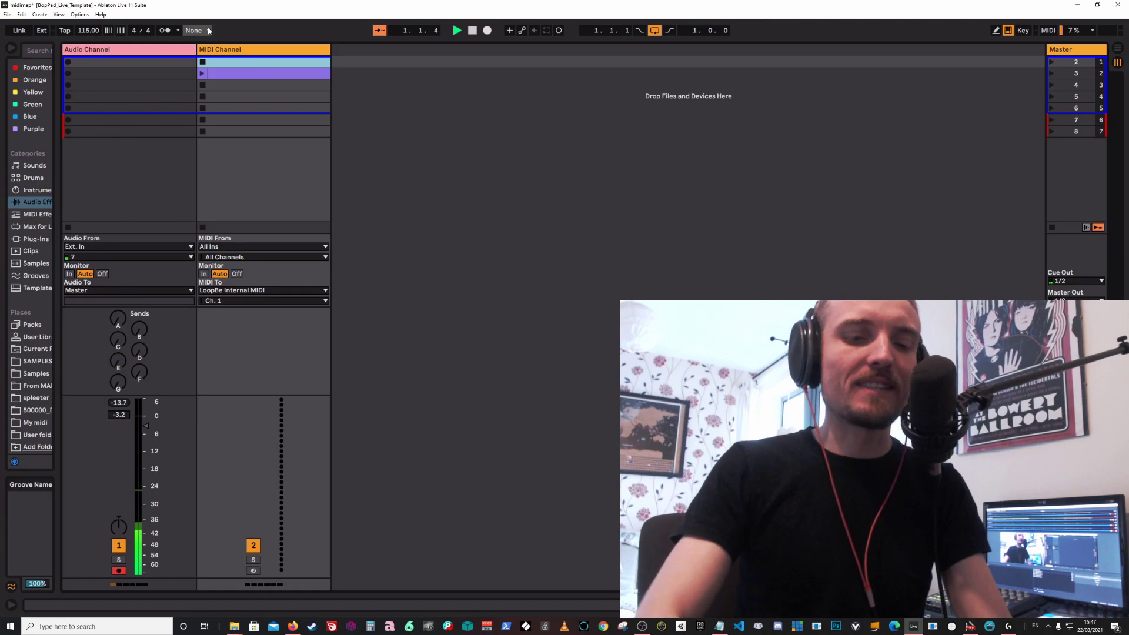
pyautogui.doubleClick(216, 66)
pyautogui.click(202, 62)
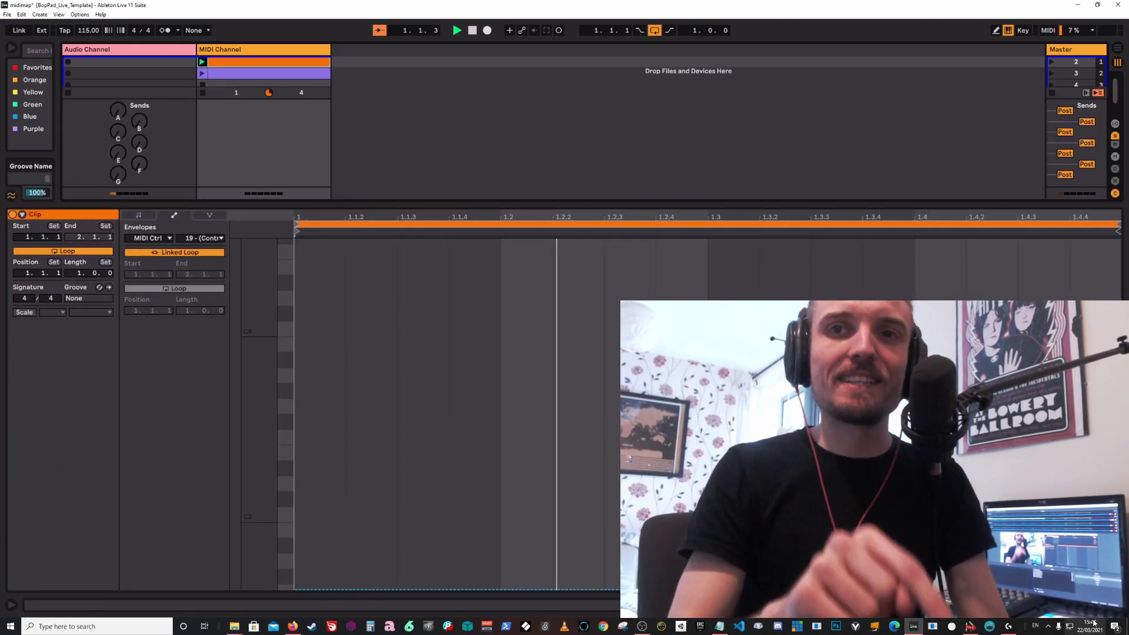
# Delete the x macro's CC 27 assignment from the MIDI mappings and leave MIDI map mode.
pyautogui.hotkey('shift', 'Tab')
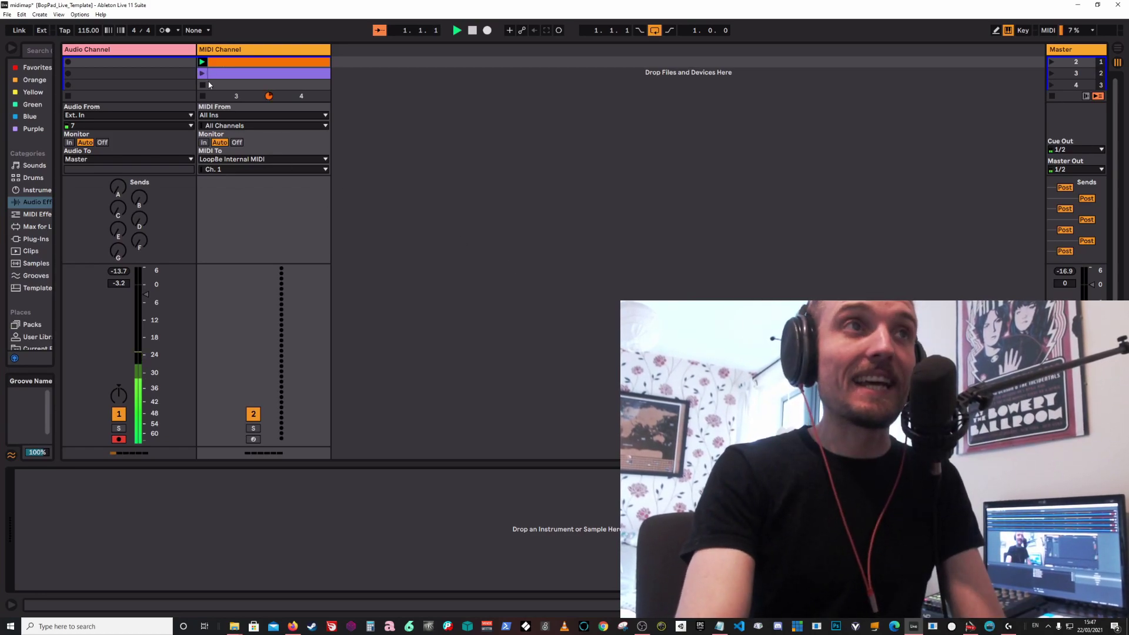
pyautogui.hotkey('ctrl', 'm')
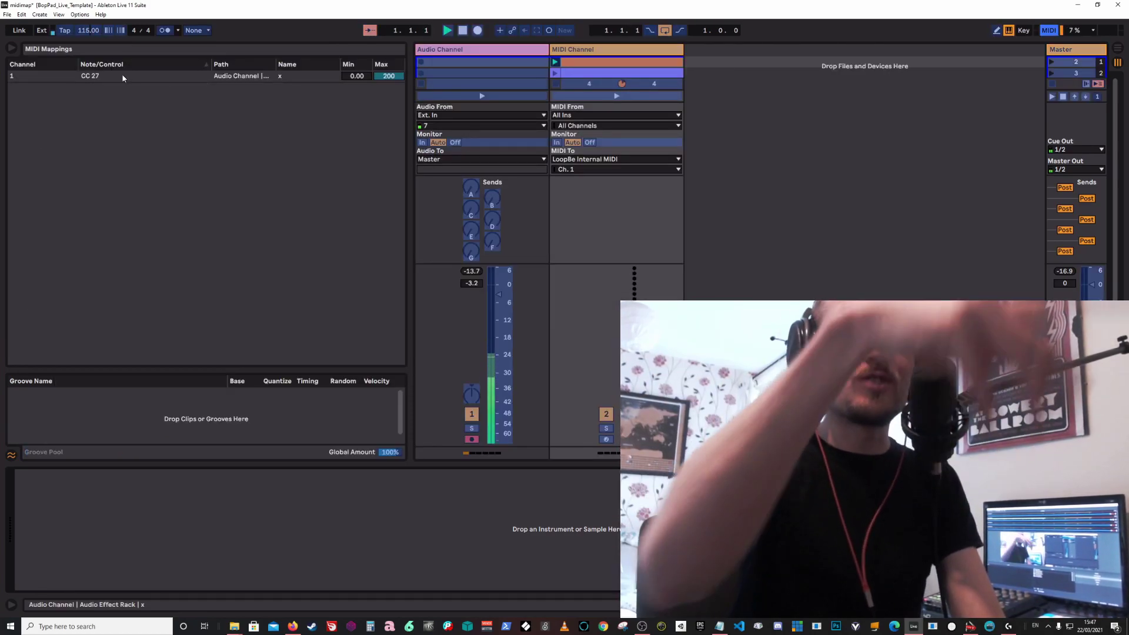
pyautogui.click(120, 75)
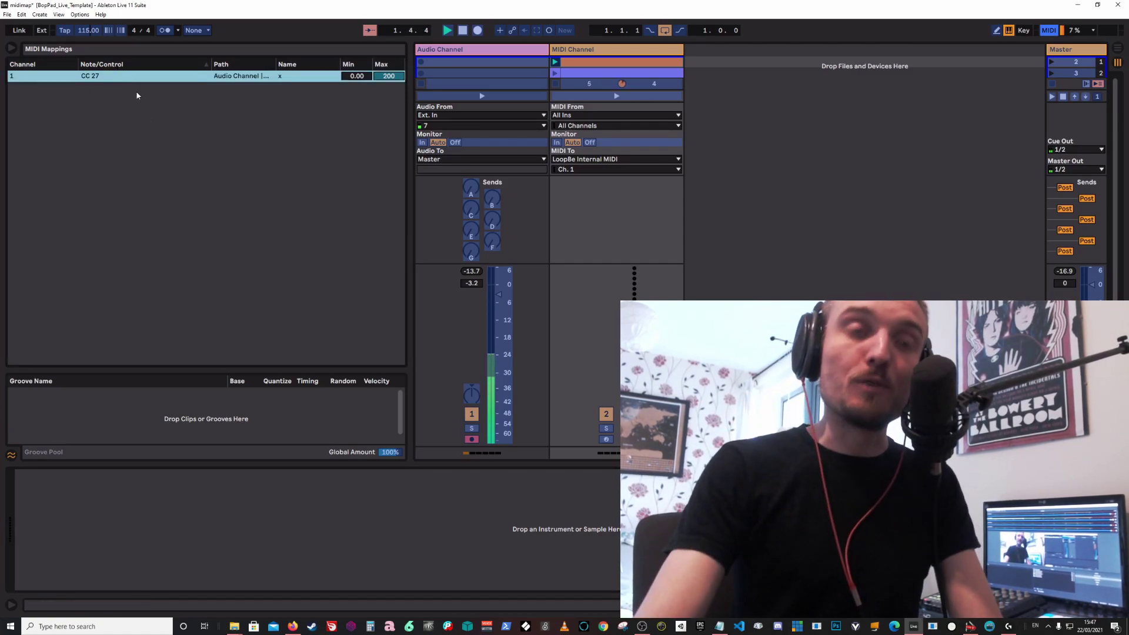
pyautogui.press('Delete')
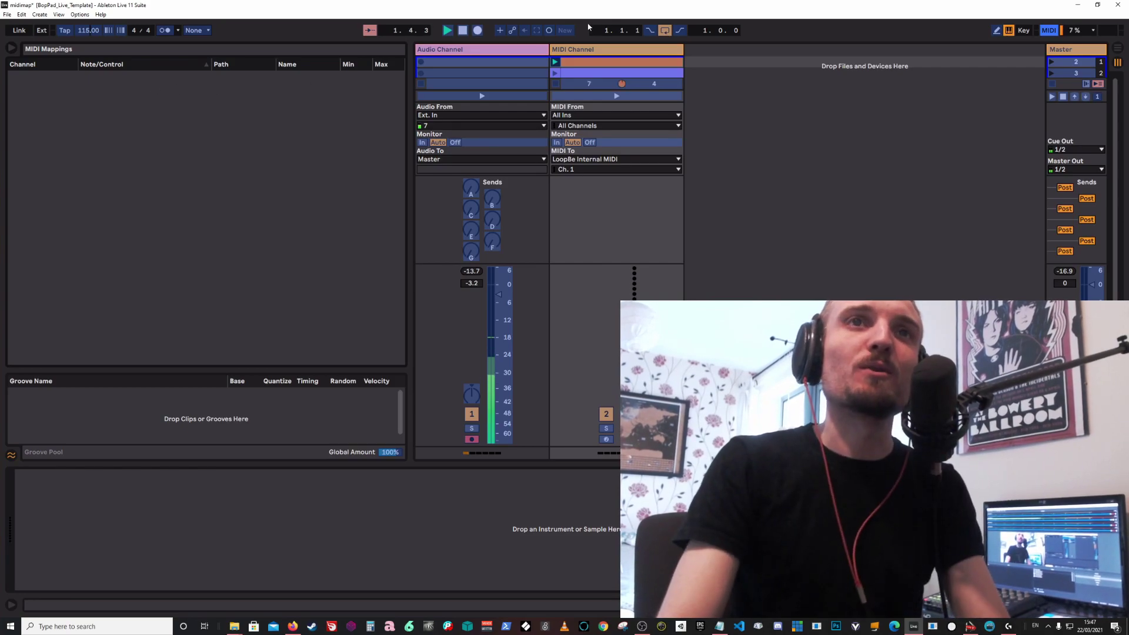
pyautogui.hotkey('ctrl', 'm')
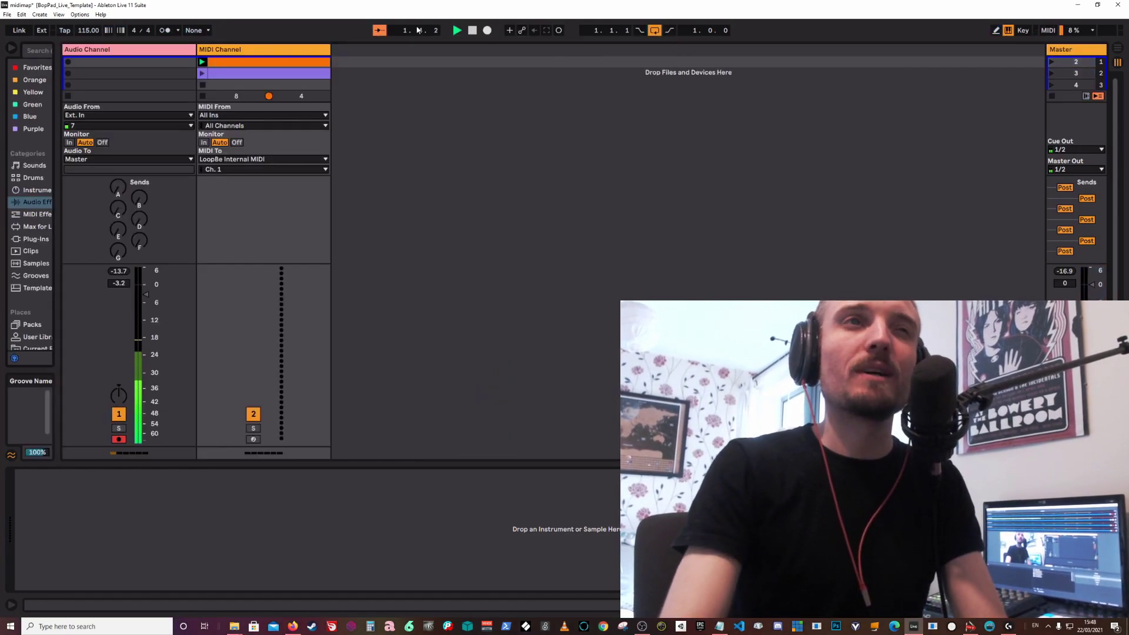
# Delete both clips from the MIDI Channel track.
pyautogui.keyDown('shift'); pyautogui.click(229, 76); pyautogui.keyUp('shift')
pyautogui.press('Delete')
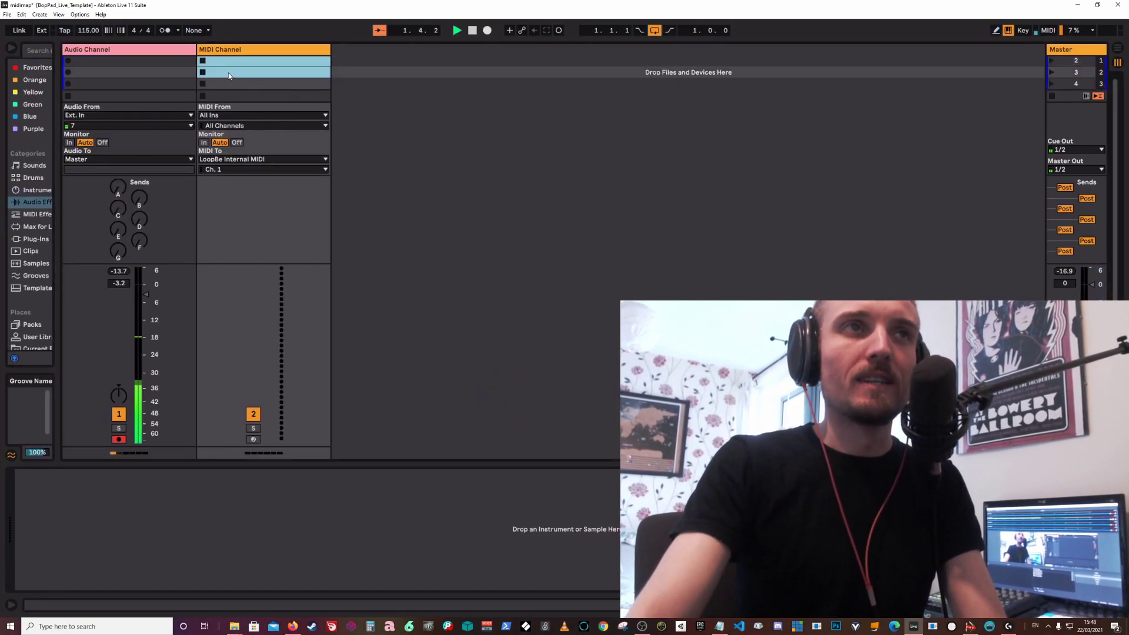
# Select the MIDI Channel track, examine the LoopBe1 Internal MIDI Port window and close it.
pyautogui.click(226, 50)
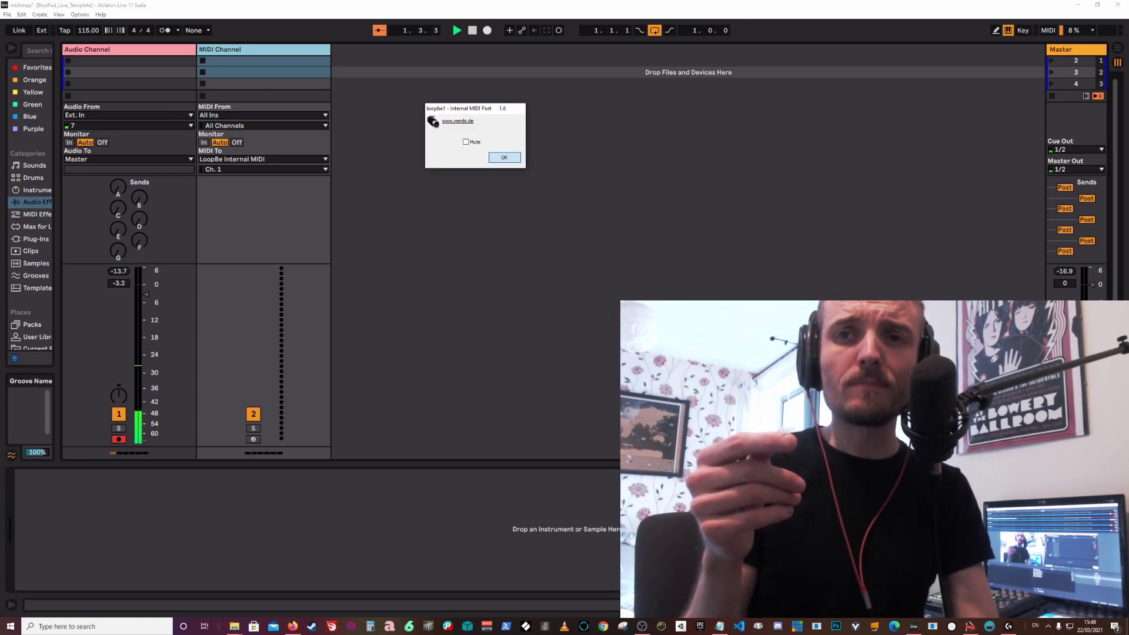
pyautogui.moveTo(447, 104); pyautogui.dragTo(521, 120)
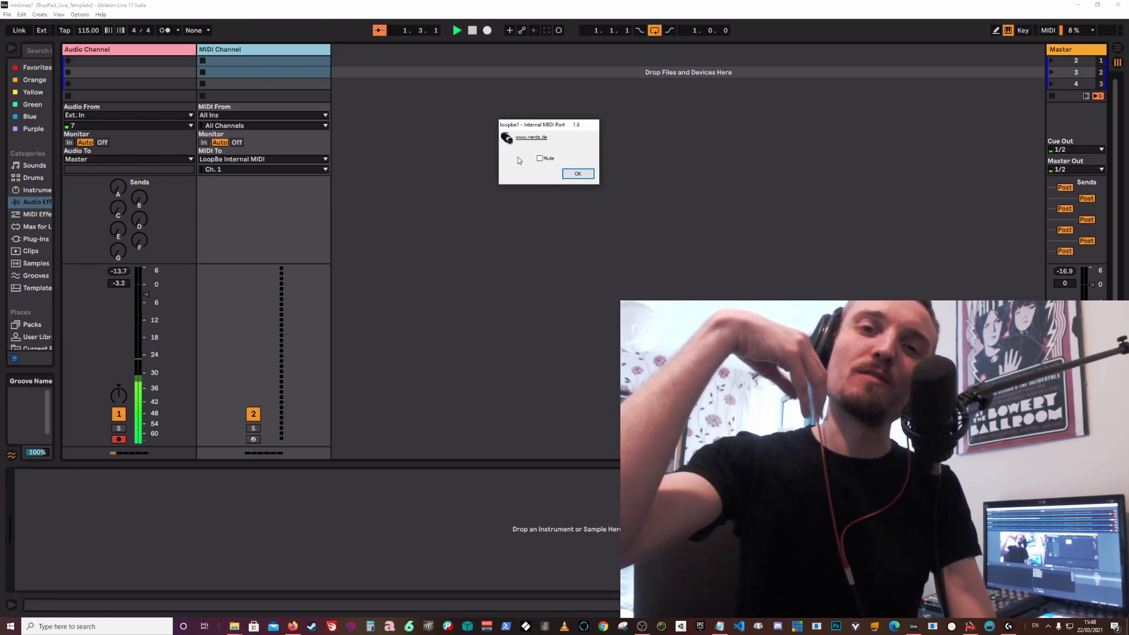
pyautogui.click(576, 174)
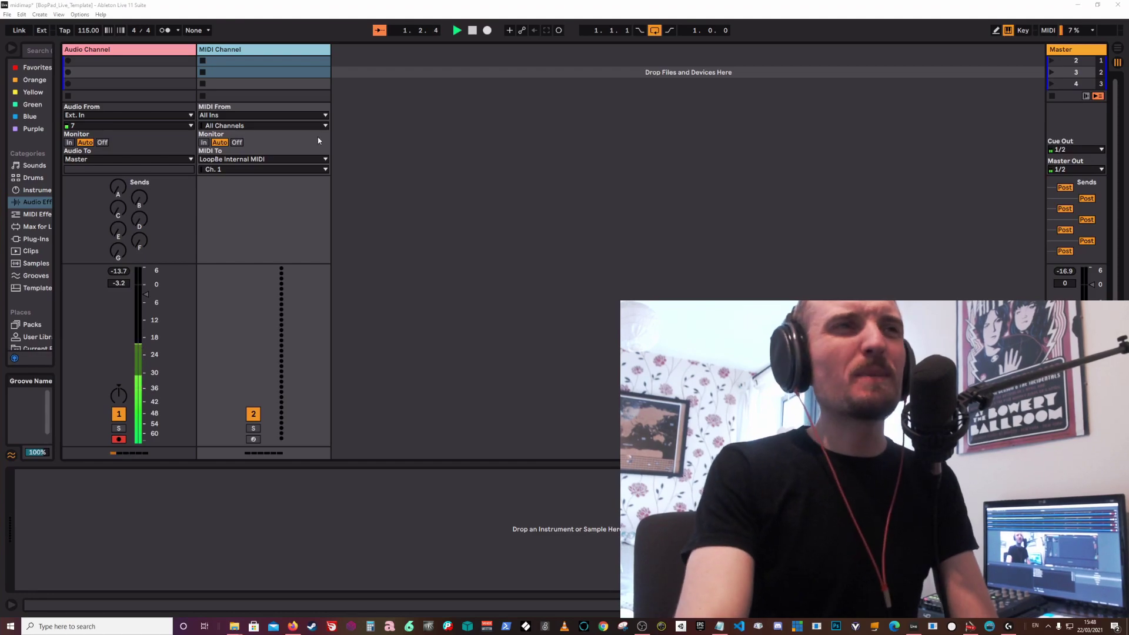
# Create an empty MIDI clip in MIDI Channel's first slot and enter MIDI map mode.
pyautogui.doubleClick(229, 62)
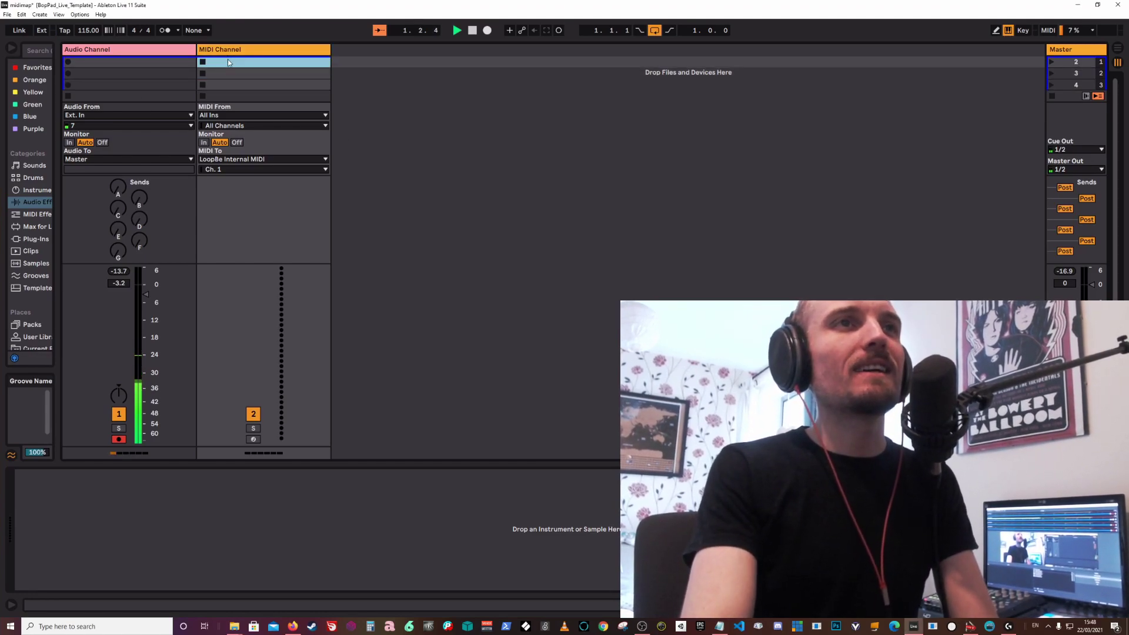
pyautogui.hotkey('ctrl', 'm')
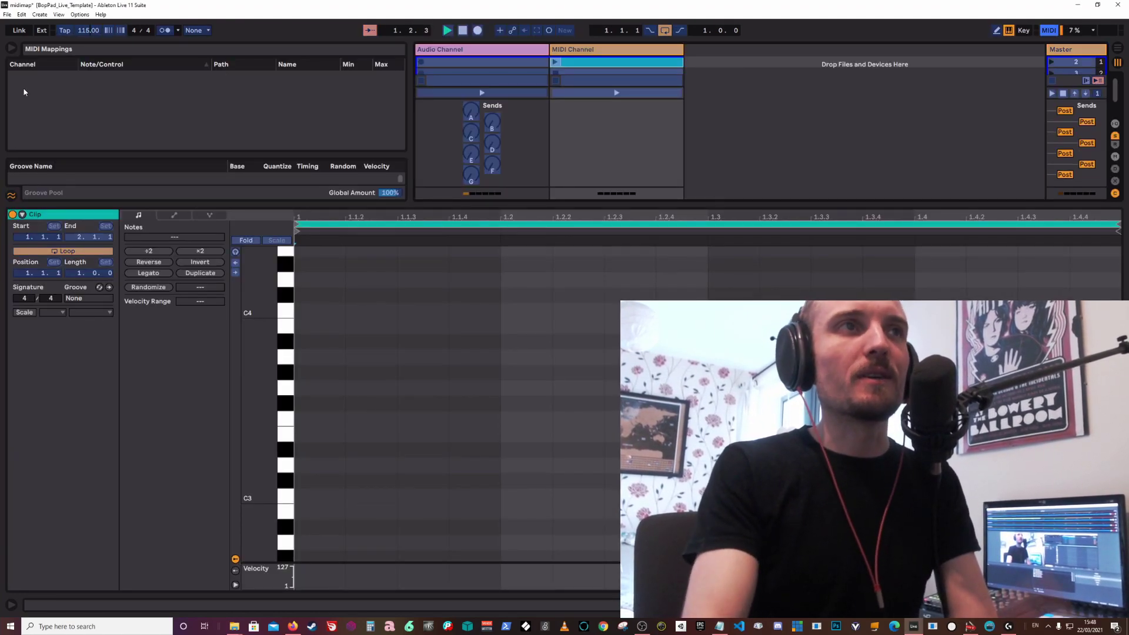
# Delete the empty clip from the MIDI Channel track and return to MIDI map mode.
pyautogui.click(553, 65)
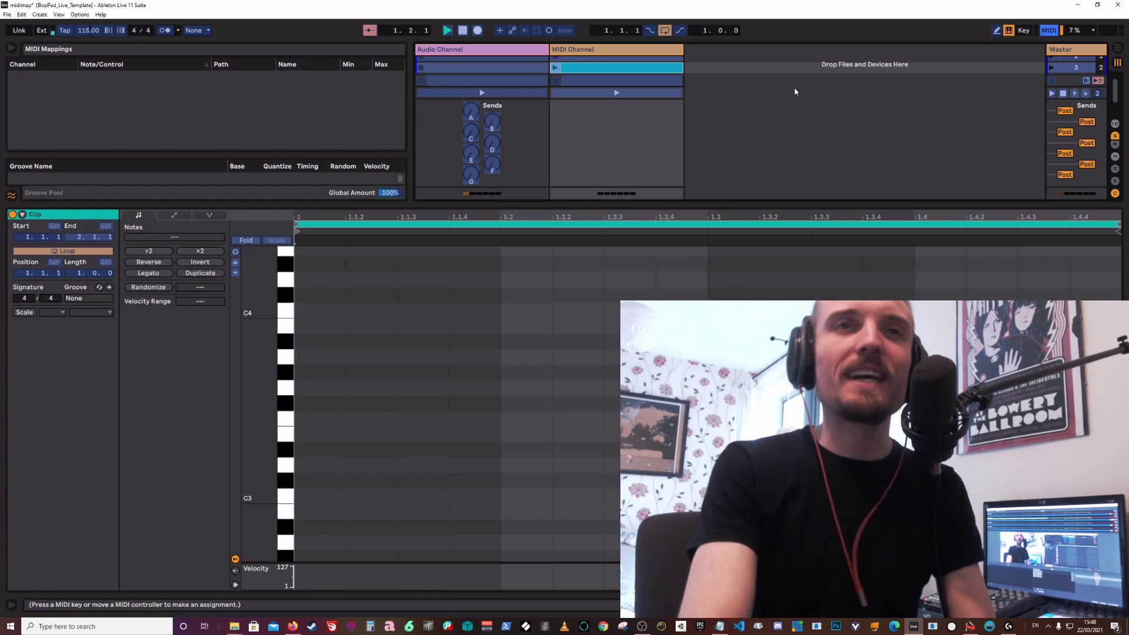
pyautogui.hotkey('ctrl', 'm')
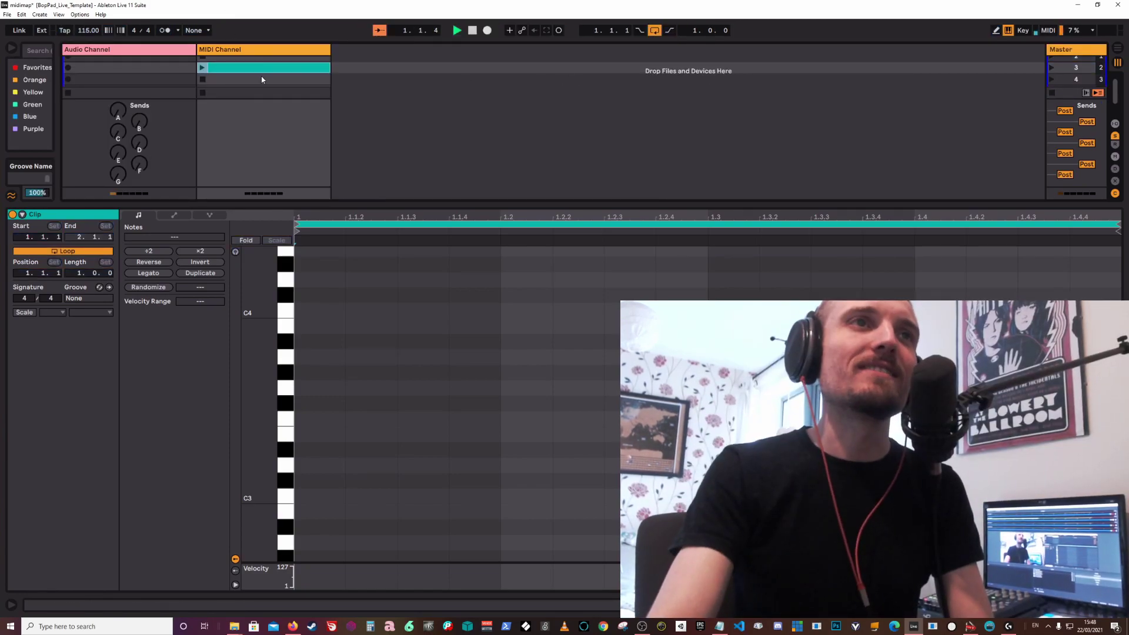
pyautogui.press('Delete')
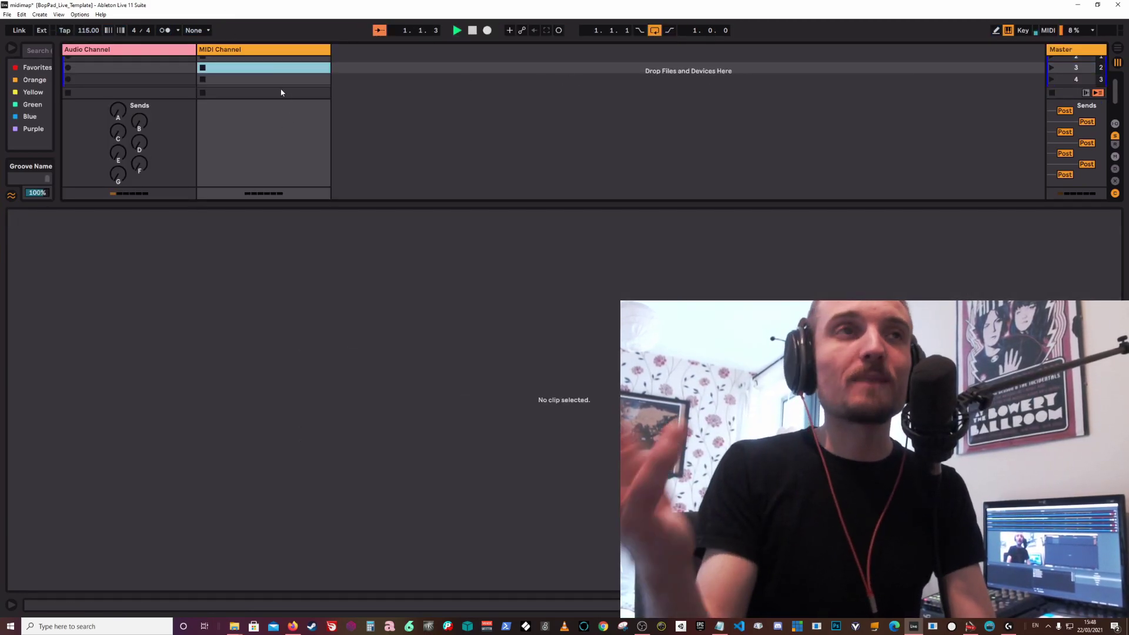
pyautogui.hotkey('ctrl', 'm')
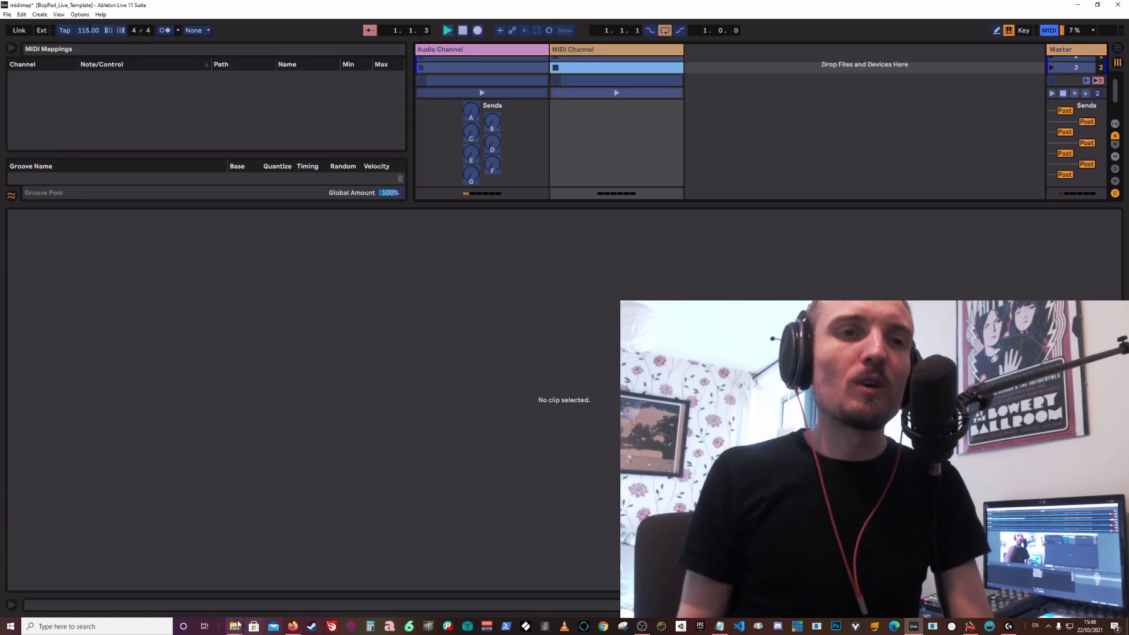
# Switch to the browser and view the MIDI-OX website's home page.
pyautogui.click(292, 626)
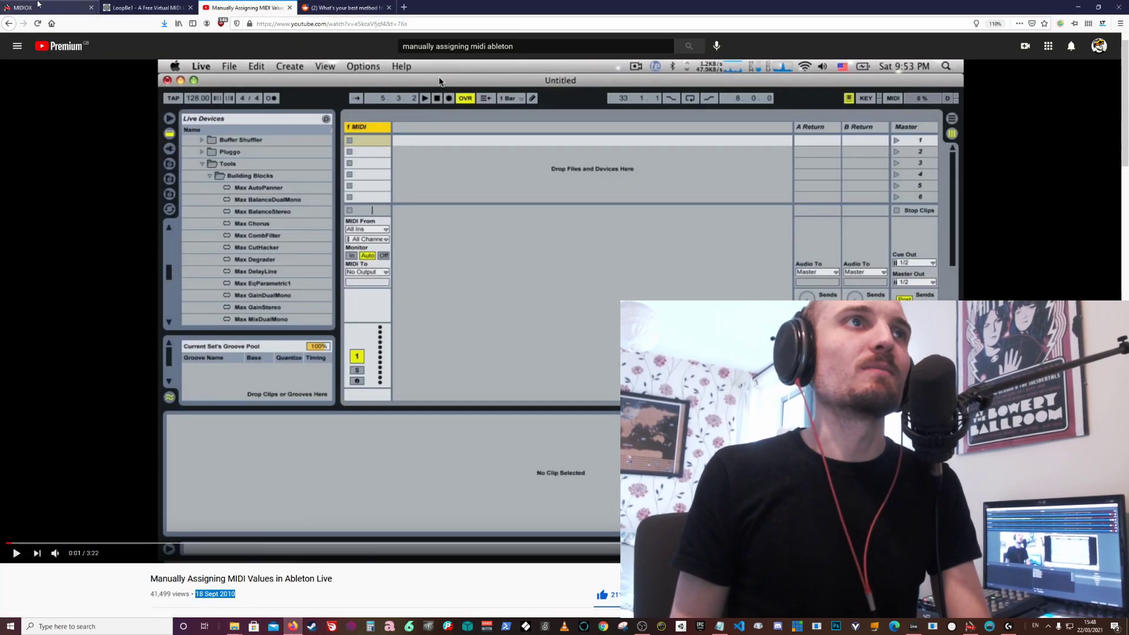
pyautogui.click(47, 7)
pyautogui.scroll(-3, 545, 262)
pyautogui.scroll(3, 546, 267)
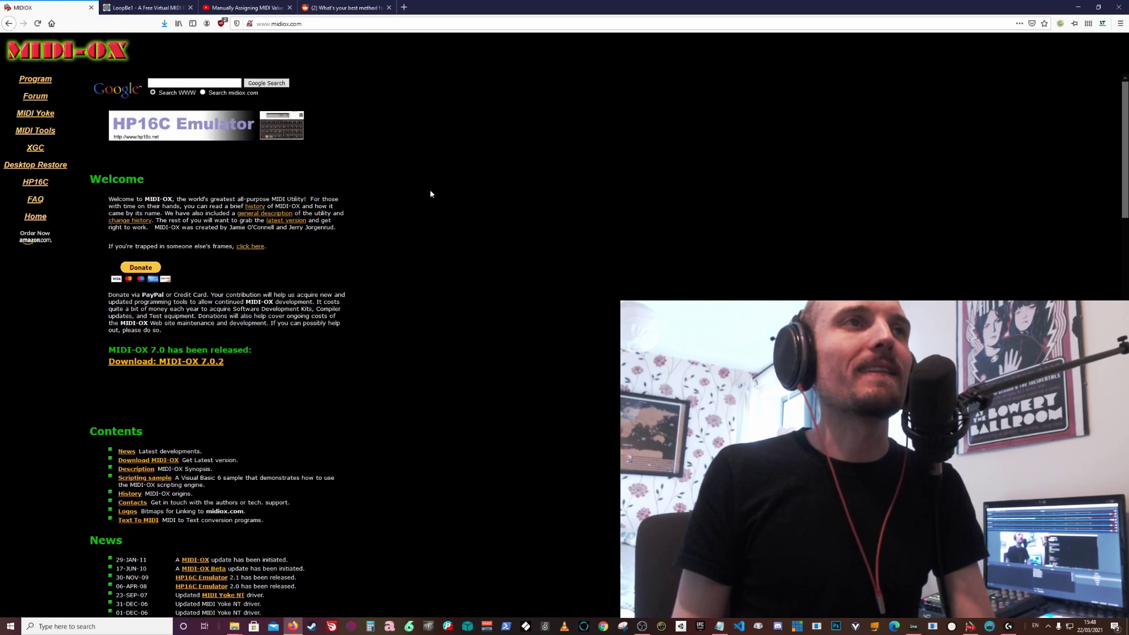
pyautogui.hotkey('ctrl', 'l')
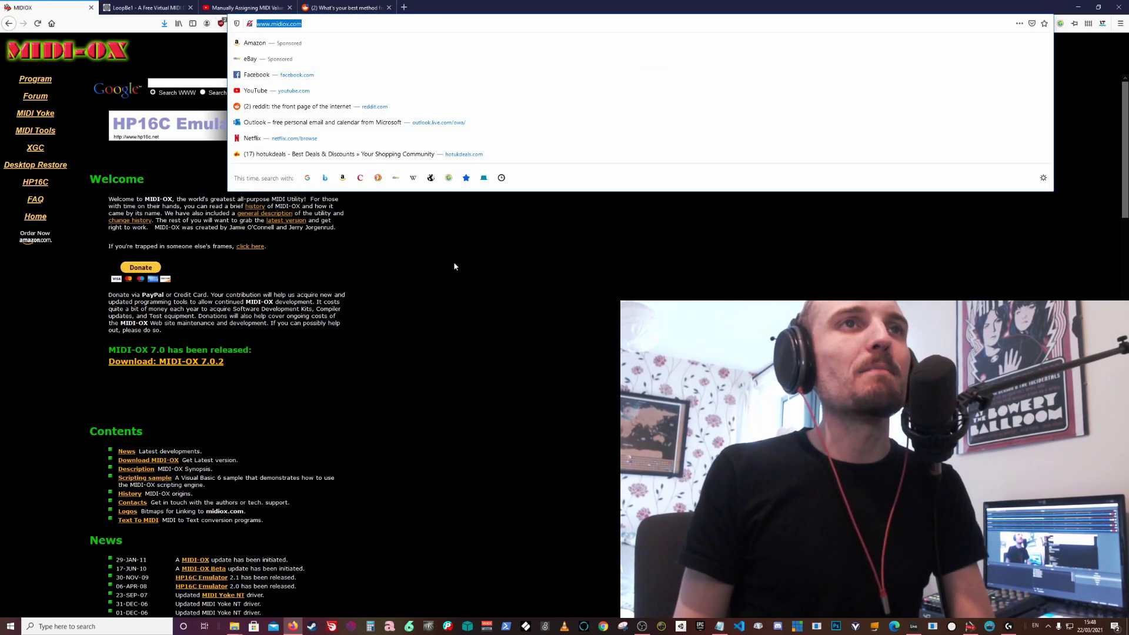
pyautogui.click(452, 253)
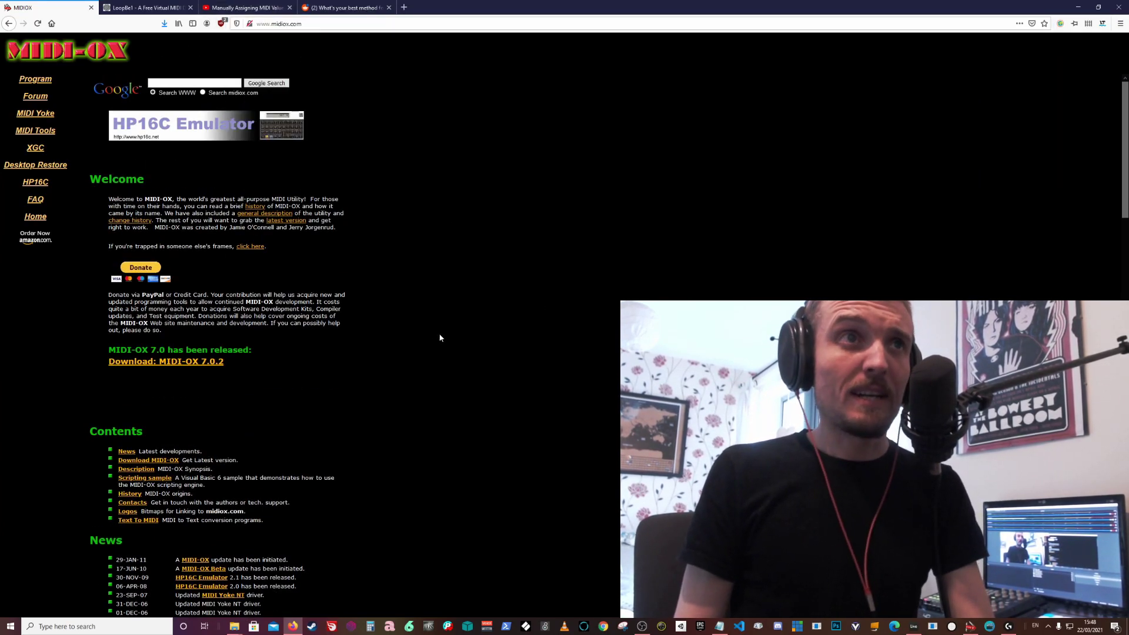
# Examine the latest News entry and the download link on the MIDI-OX page.
pyautogui.scroll(-3, 438, 332)
pyautogui.scroll(-1, 438, 332)
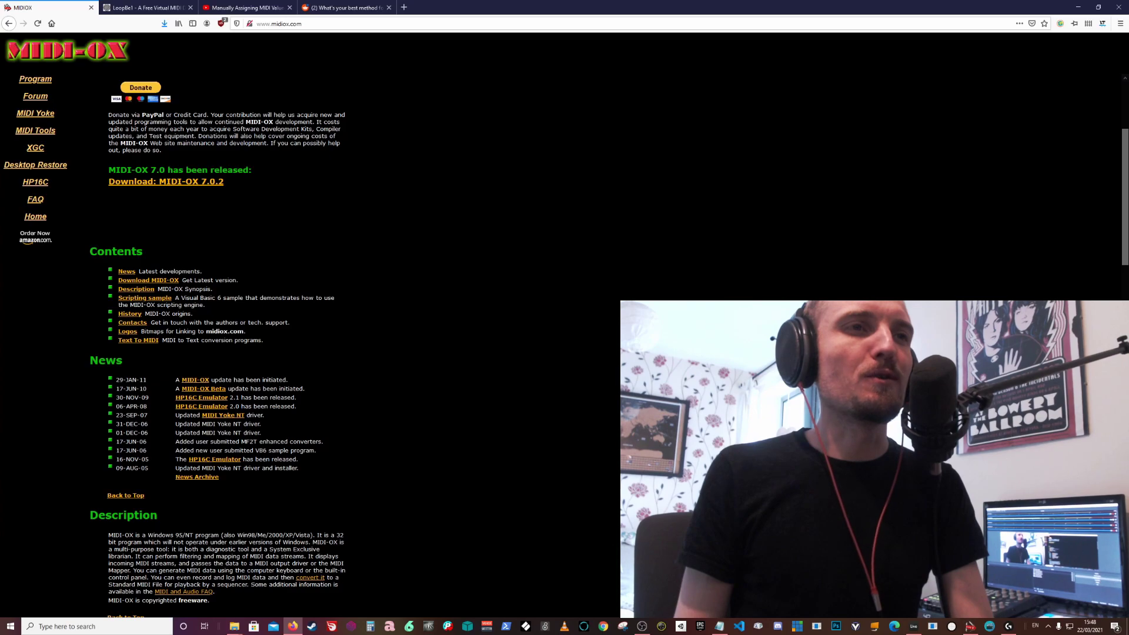
pyautogui.click(150, 381)
pyautogui.moveTo(115, 380); pyautogui.dragTo(149, 381)
pyautogui.click(149, 384)
pyautogui.click(118, 380)
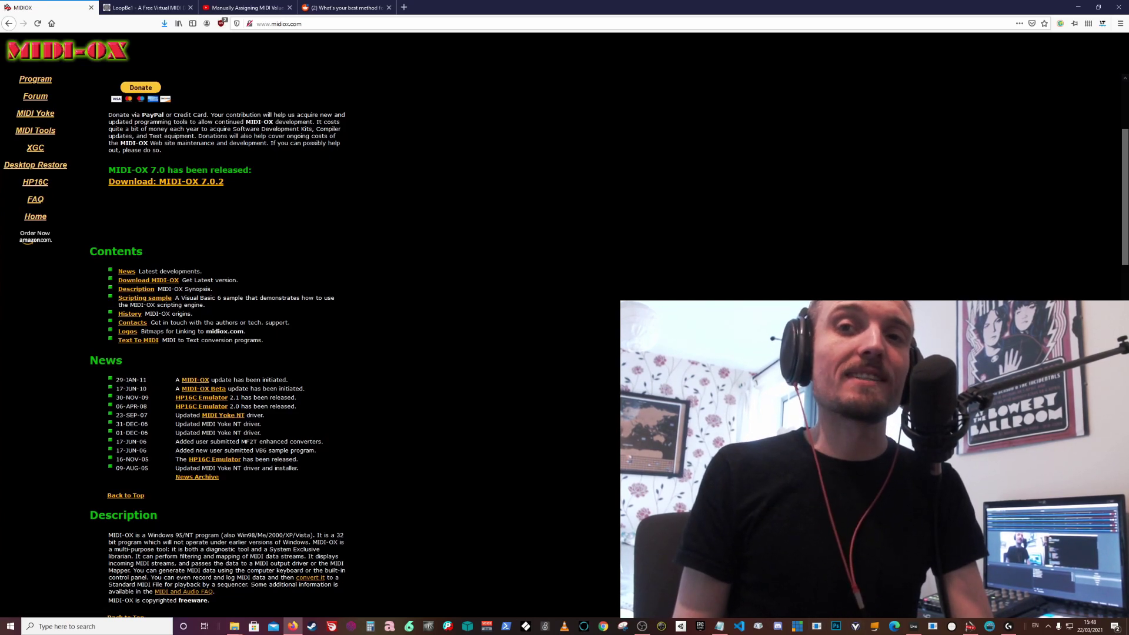
pyautogui.scroll(2, 516, 383)
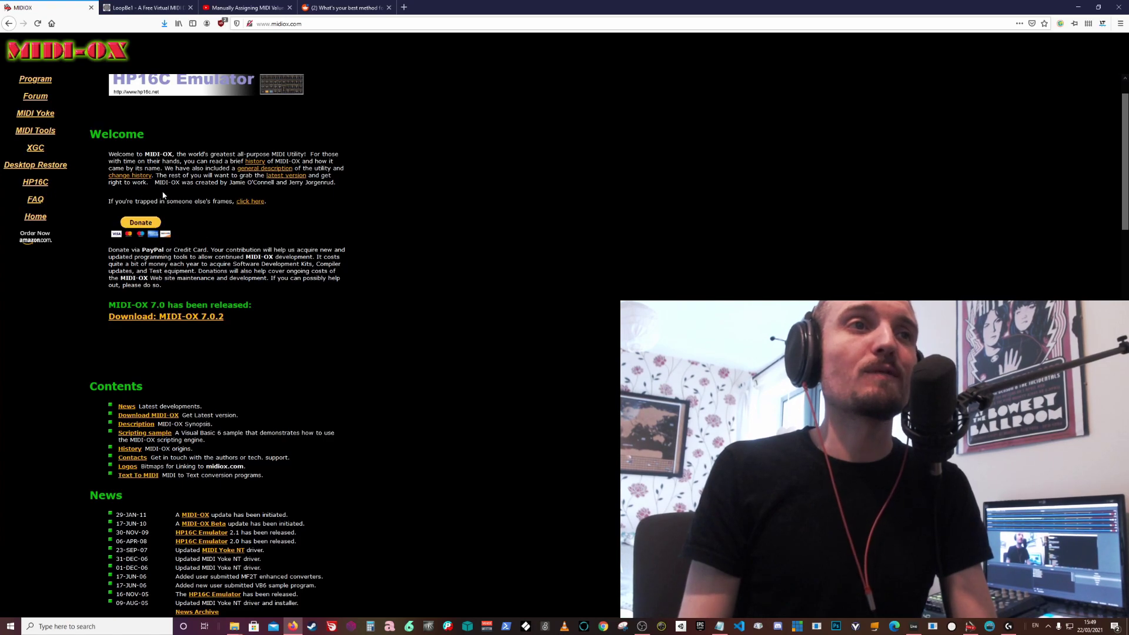
# Bring up MIDI-OX and arrange the Ableton Live window side by side with it.
pyautogui.click(970, 628)
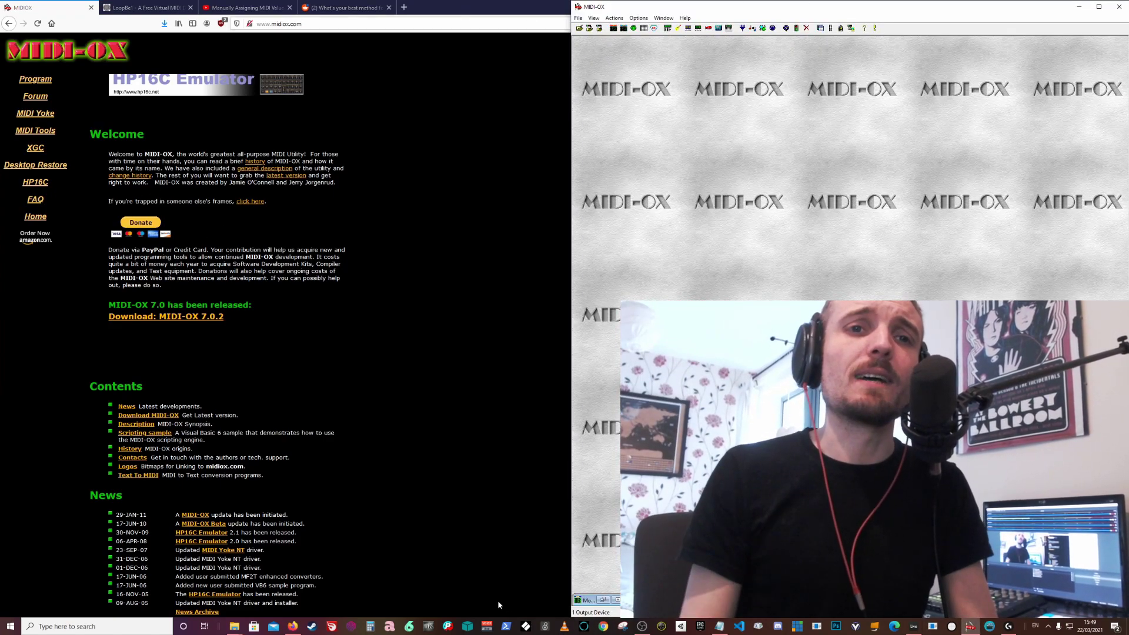
pyautogui.click(915, 628)
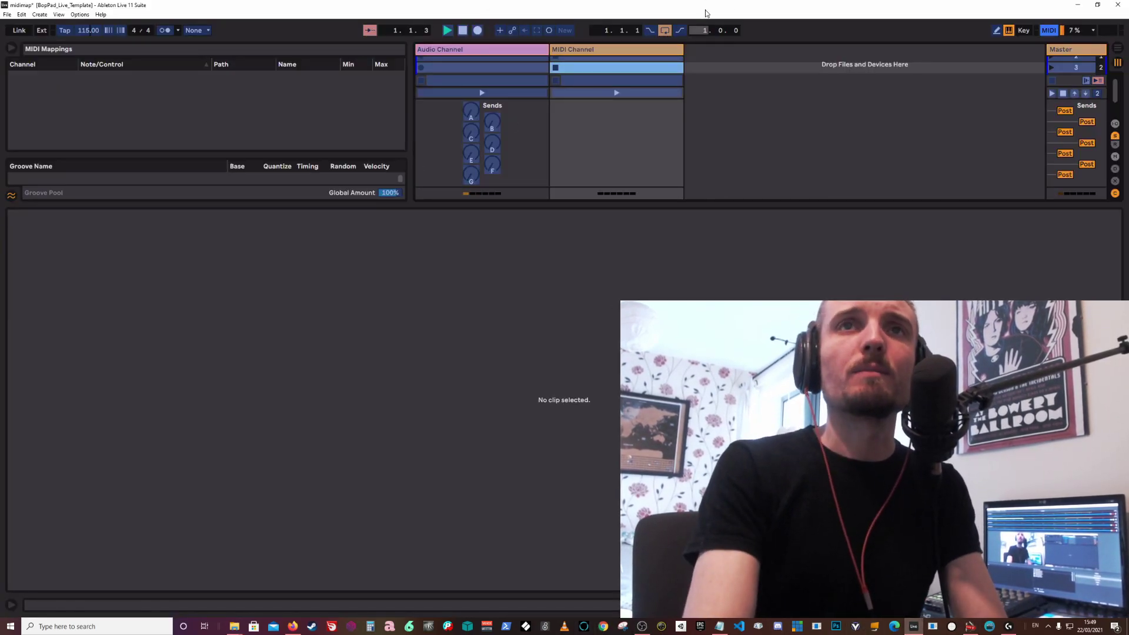
pyautogui.moveTo(273, 7); pyautogui.dragTo(3, 81)
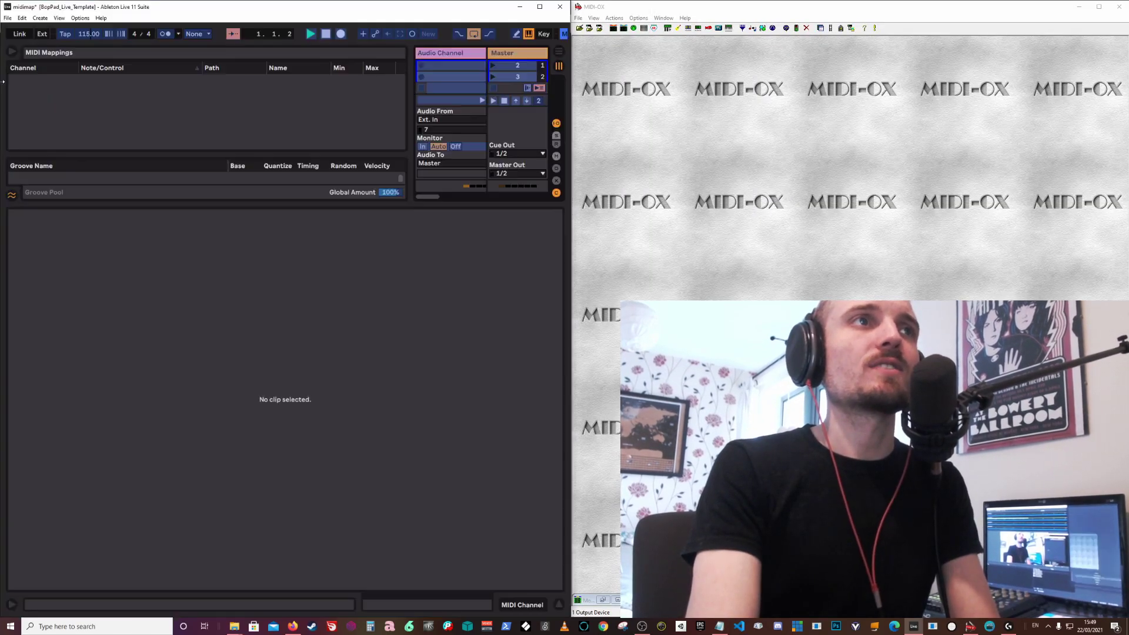
# Open the MIDI Devices dialog in MIDI-OX and move it clear of the webcam area.
pyautogui.click(662, 18)
pyautogui.moveTo(684, 19)
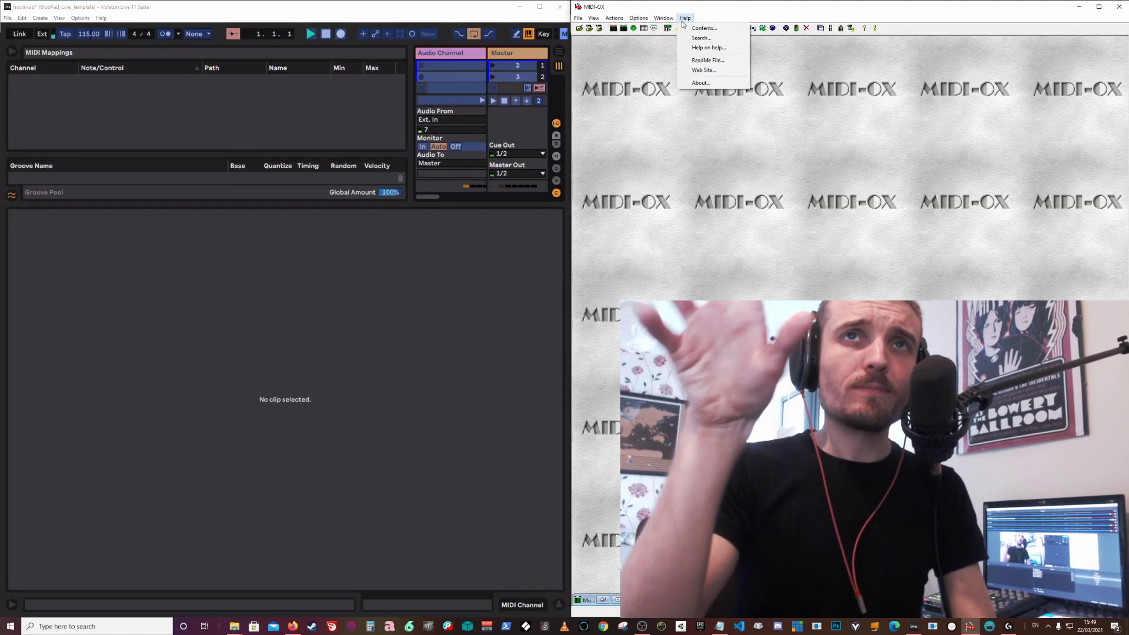
pyautogui.click(608, 265)
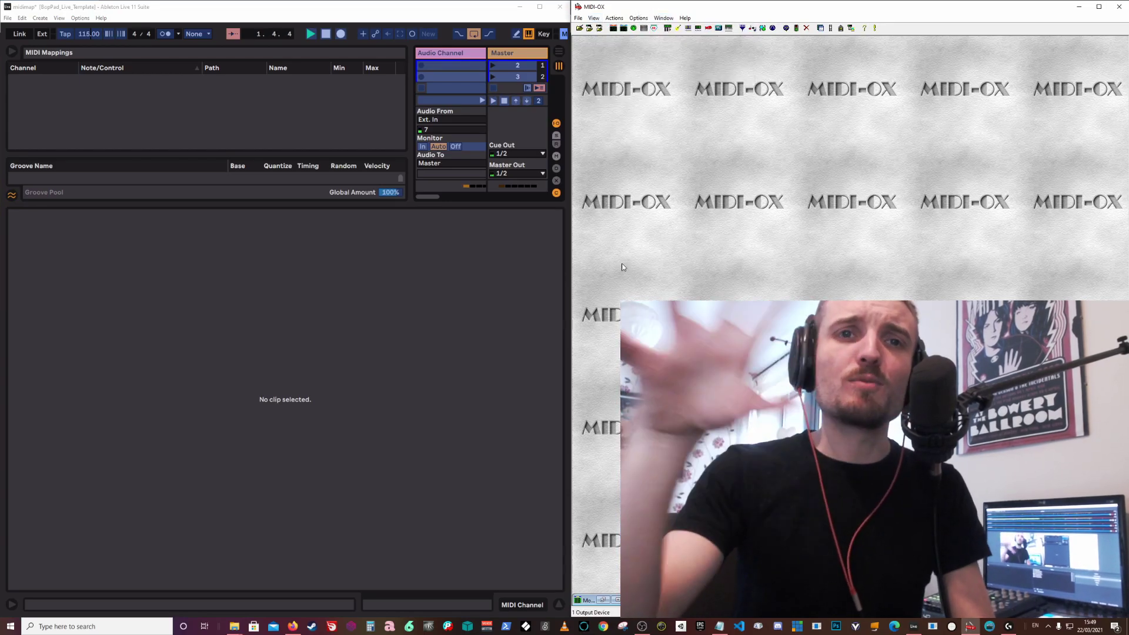
pyautogui.click(640, 20)
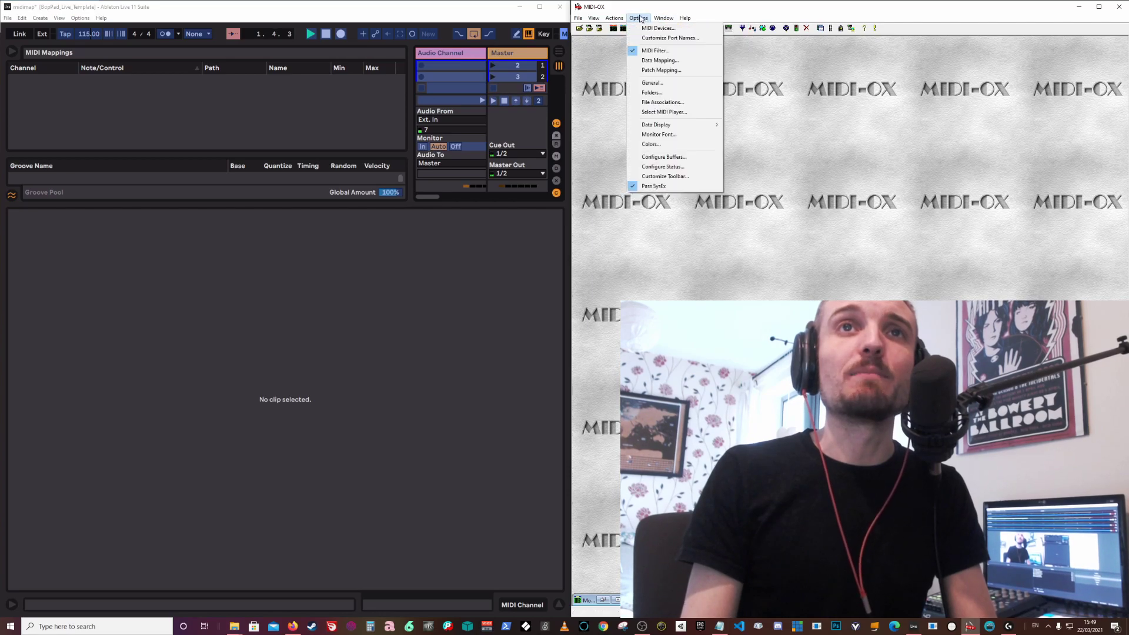
pyautogui.click(645, 30)
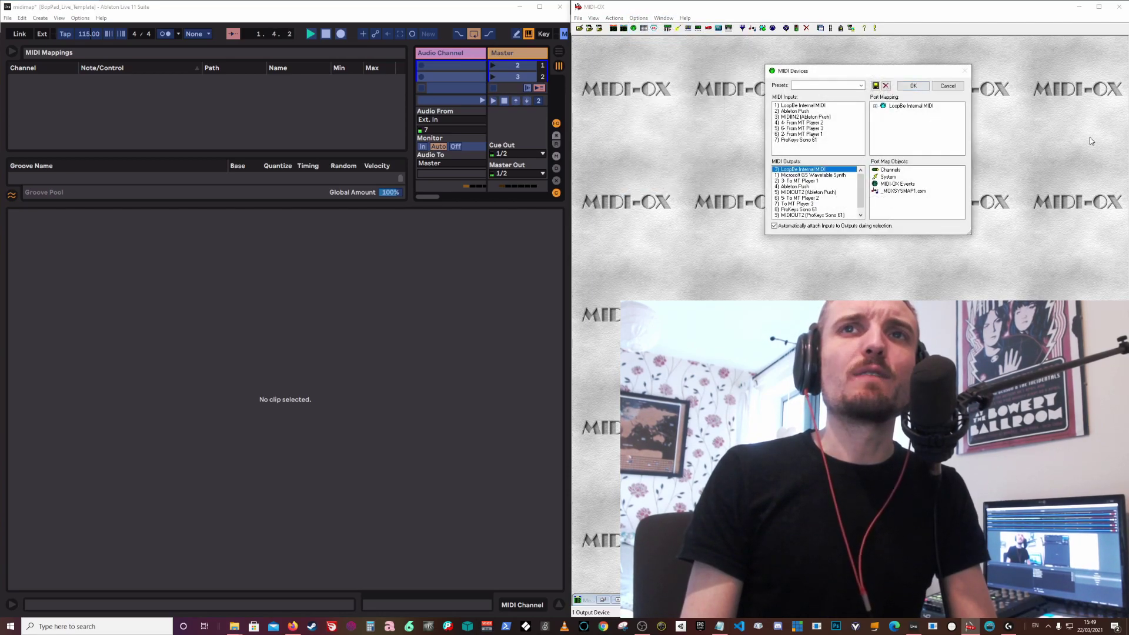
pyautogui.moveTo(862, 66); pyautogui.dragTo(791, 59)
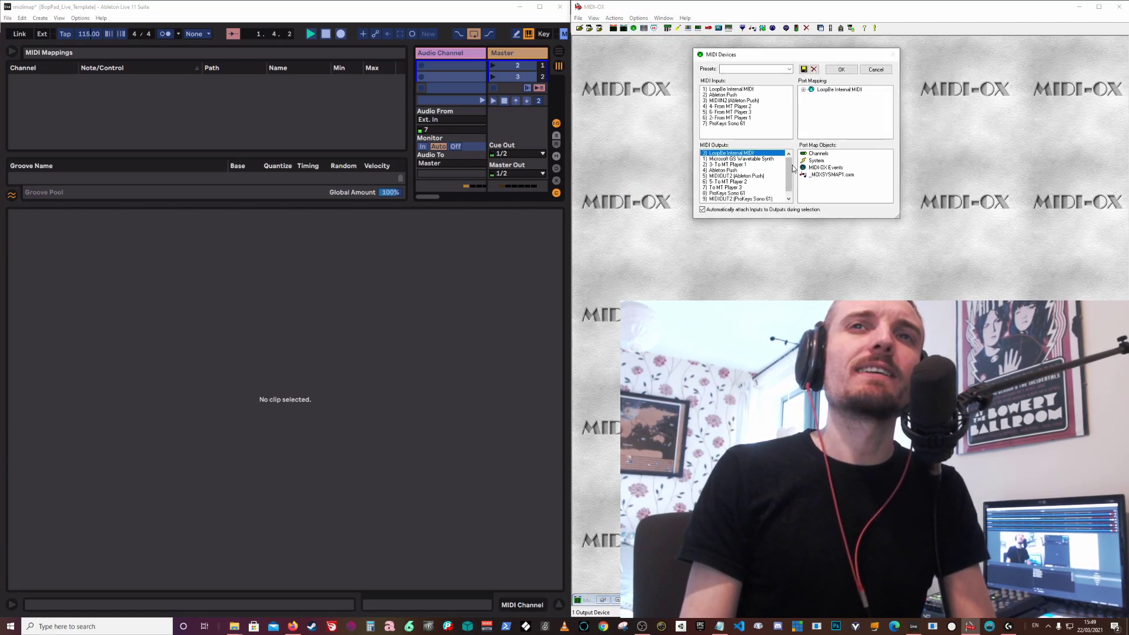
# Try the MT Player 1 and Ableton Push MIDI outputs, then restore LoopBe Internal MIDI as the only selected output.
pyautogui.click(732, 153)
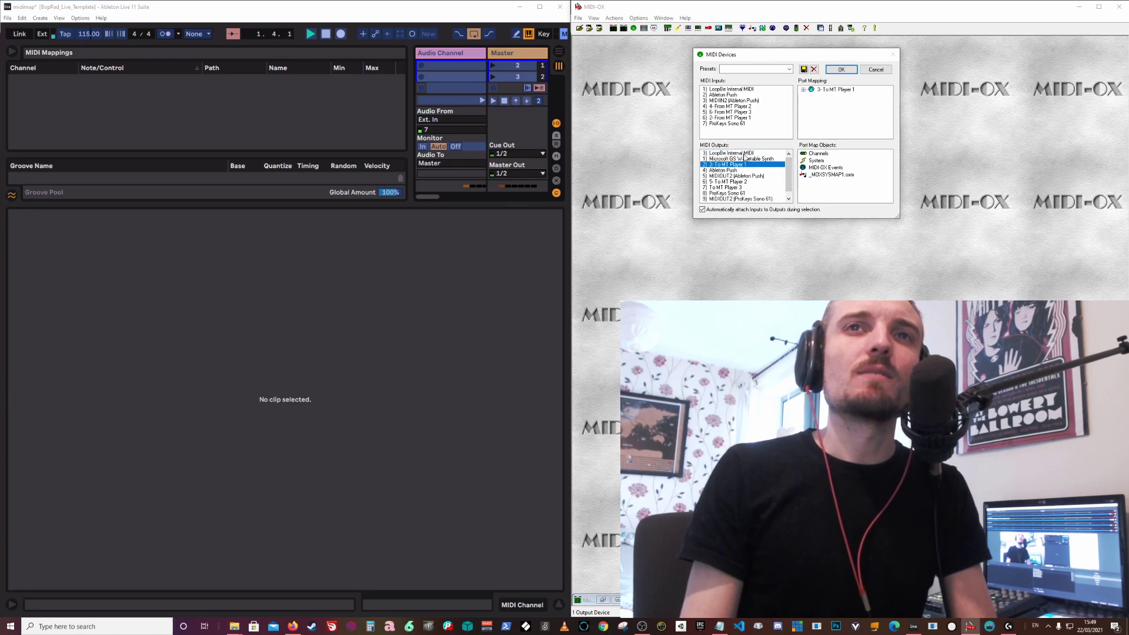
pyautogui.click(726, 169)
pyautogui.click(738, 175)
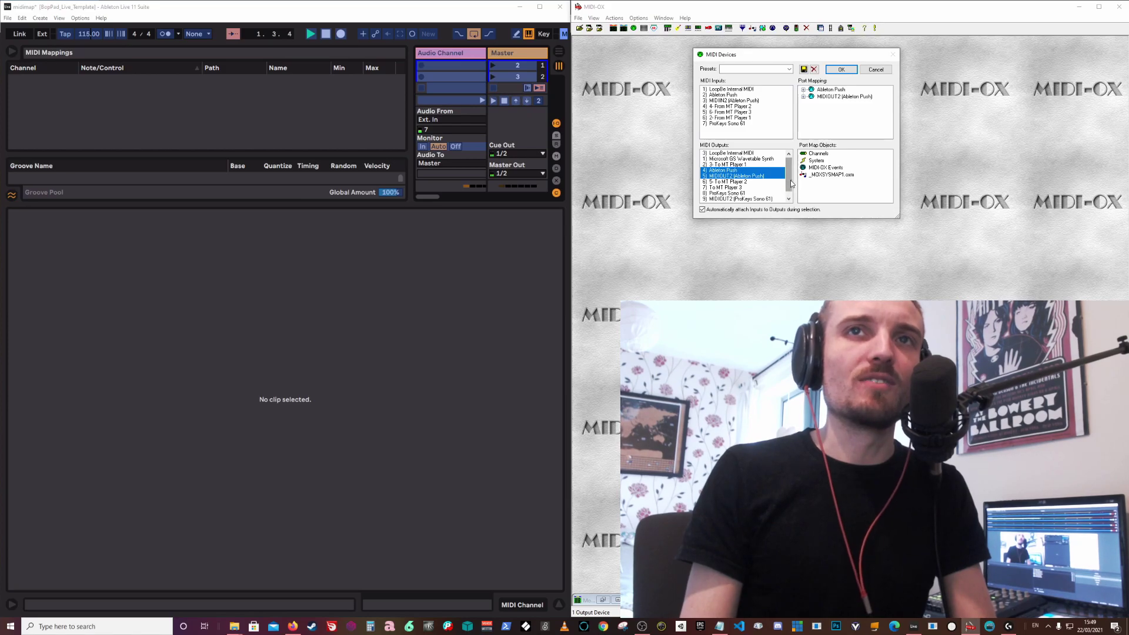
pyautogui.click(735, 170)
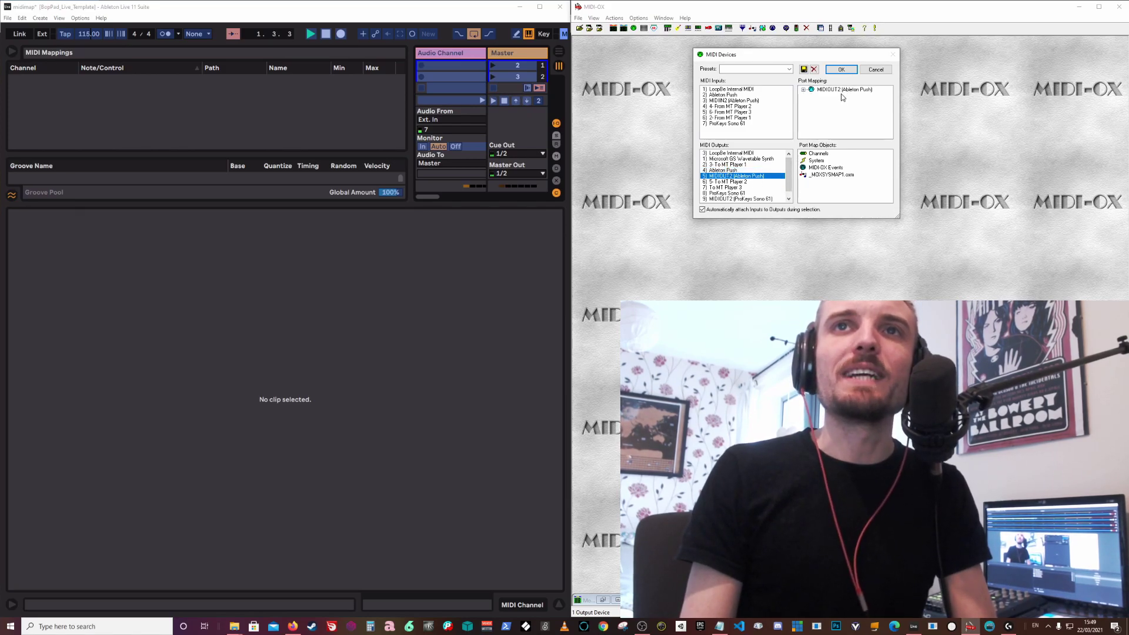
pyautogui.click(732, 153)
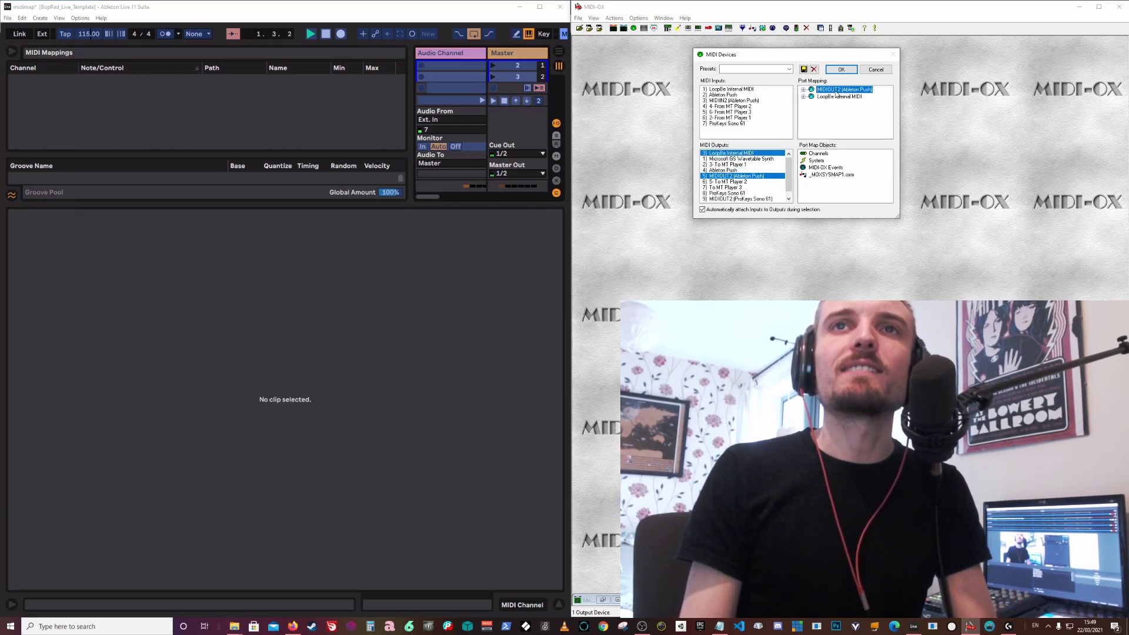
pyautogui.click(732, 176)
pyautogui.click(829, 89)
# Check and close the LoopBe1 Internal MIDI Port window, and confirm LoopBe Internal MIDI as the MIDI-OX output device.
pyautogui.click(1049, 627)
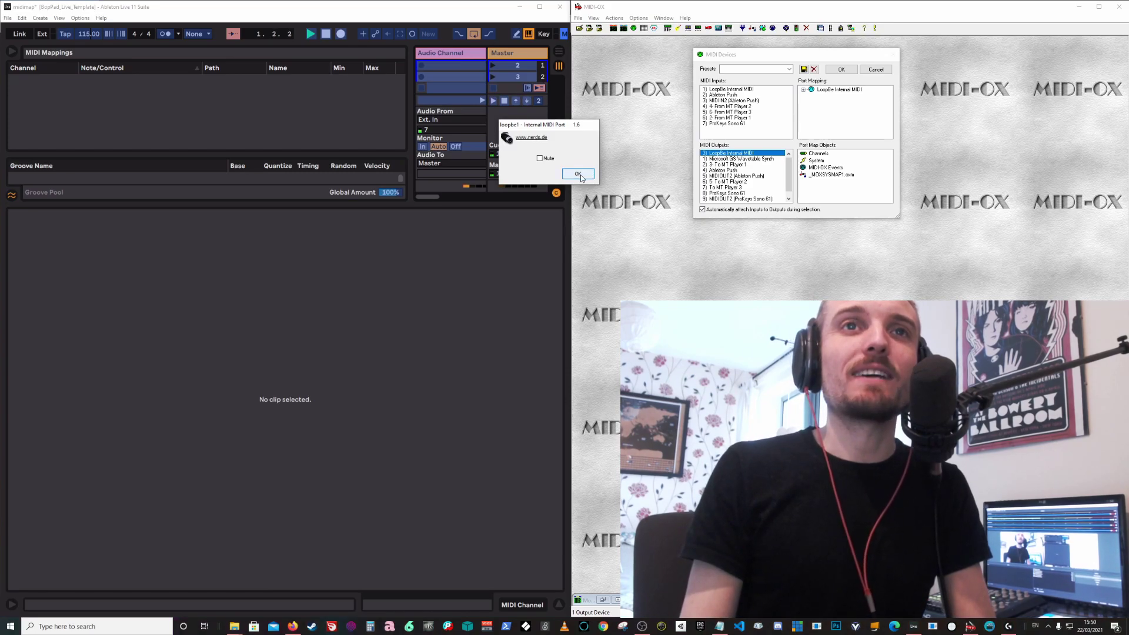
pyautogui.click(578, 175)
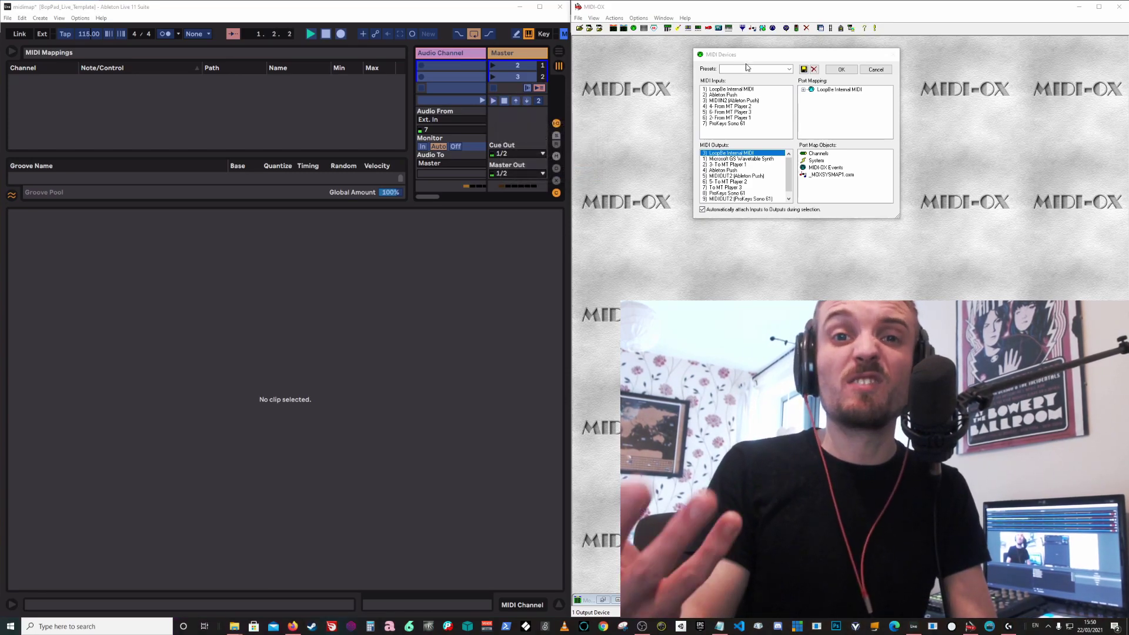
pyautogui.moveTo(752, 61); pyautogui.dragTo(662, 107)
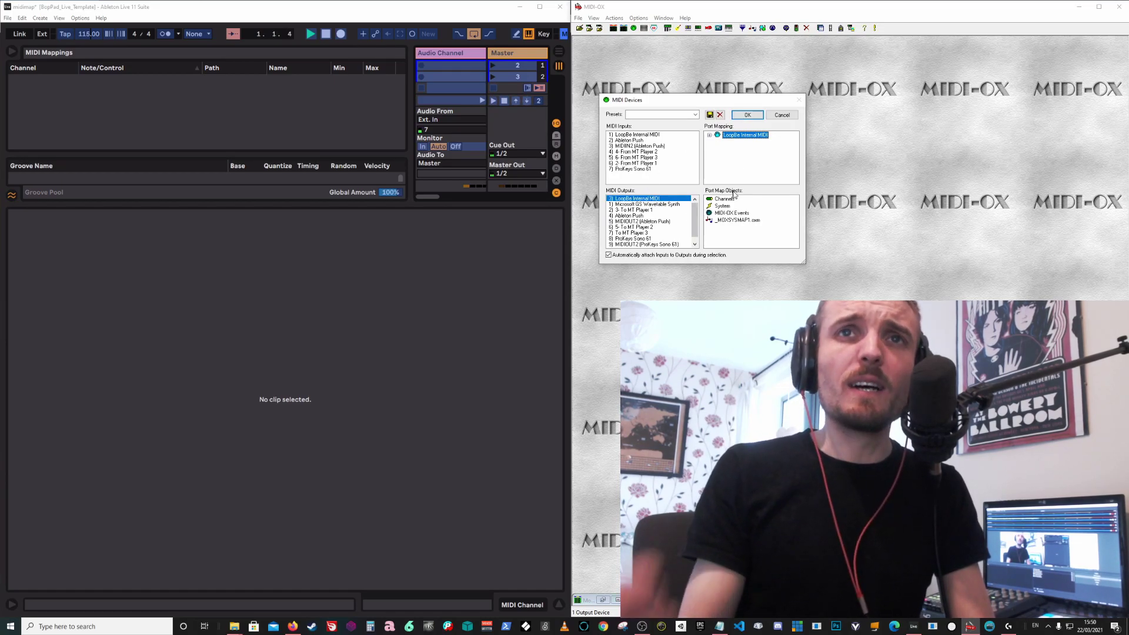
pyautogui.click(748, 114)
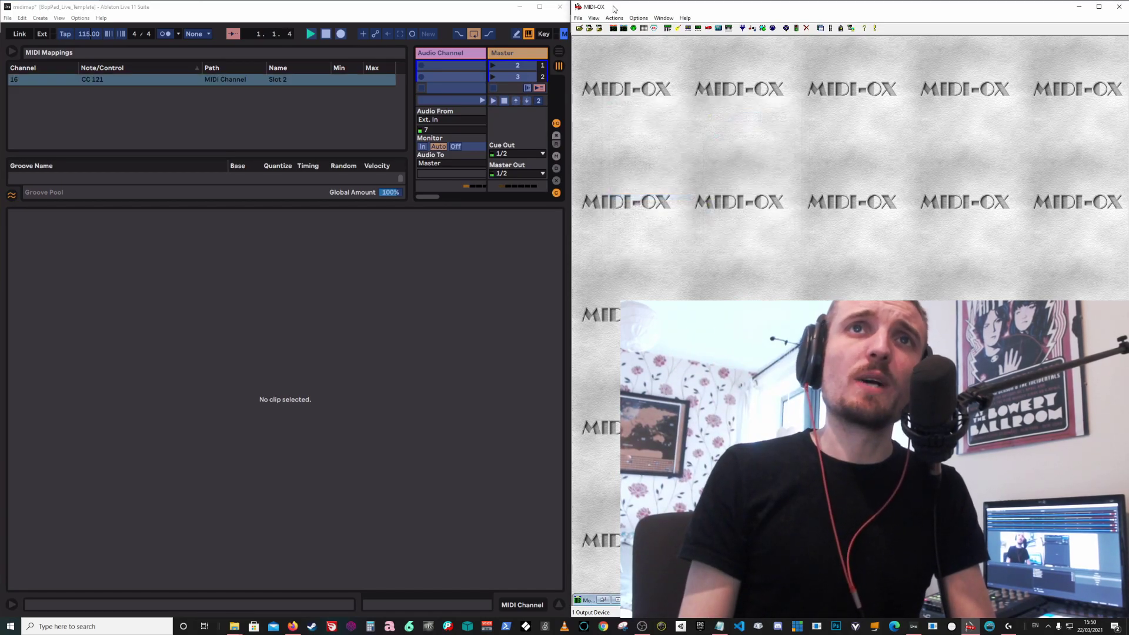
# Open the MIDI-OX Control Panel for sending controller events.
pyautogui.click(614, 20)
pyautogui.moveTo(593, 19)
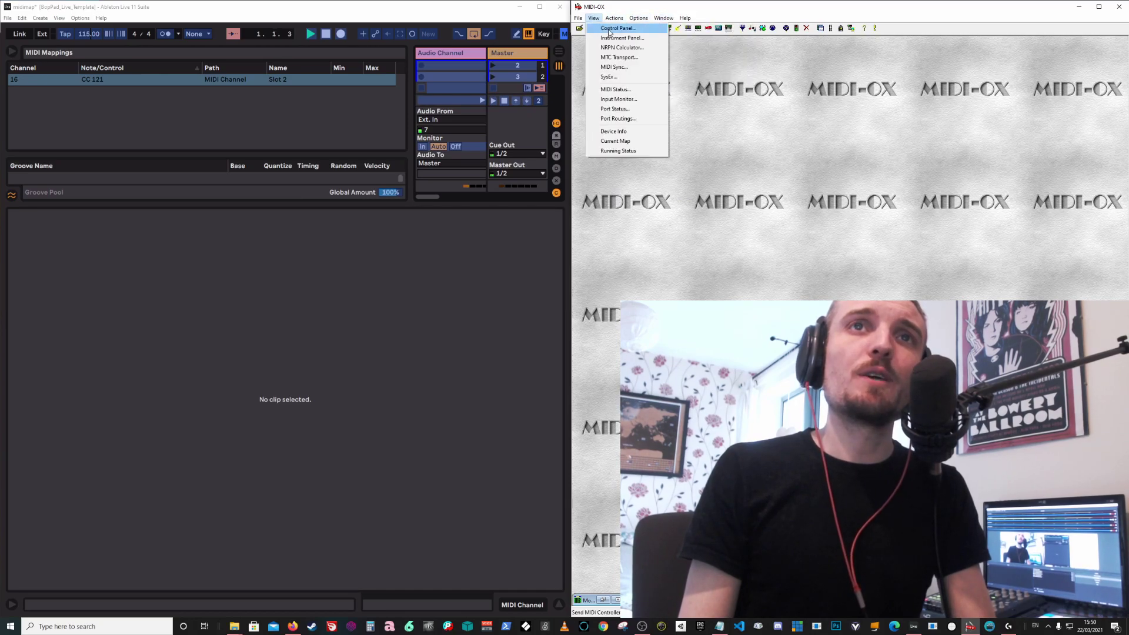
pyautogui.click(614, 28)
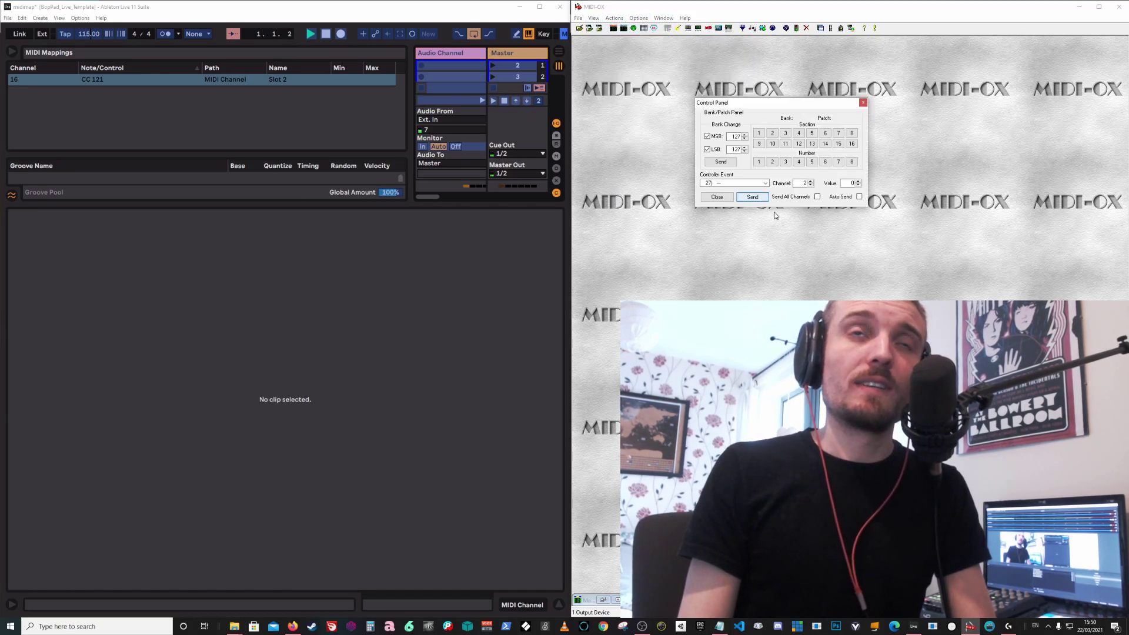
# Delete the CC 121 assignment of MIDI Channel's Slot 2 from Live's MIDI mappings.
pyautogui.click(155, 79)
pyautogui.press('Delete')
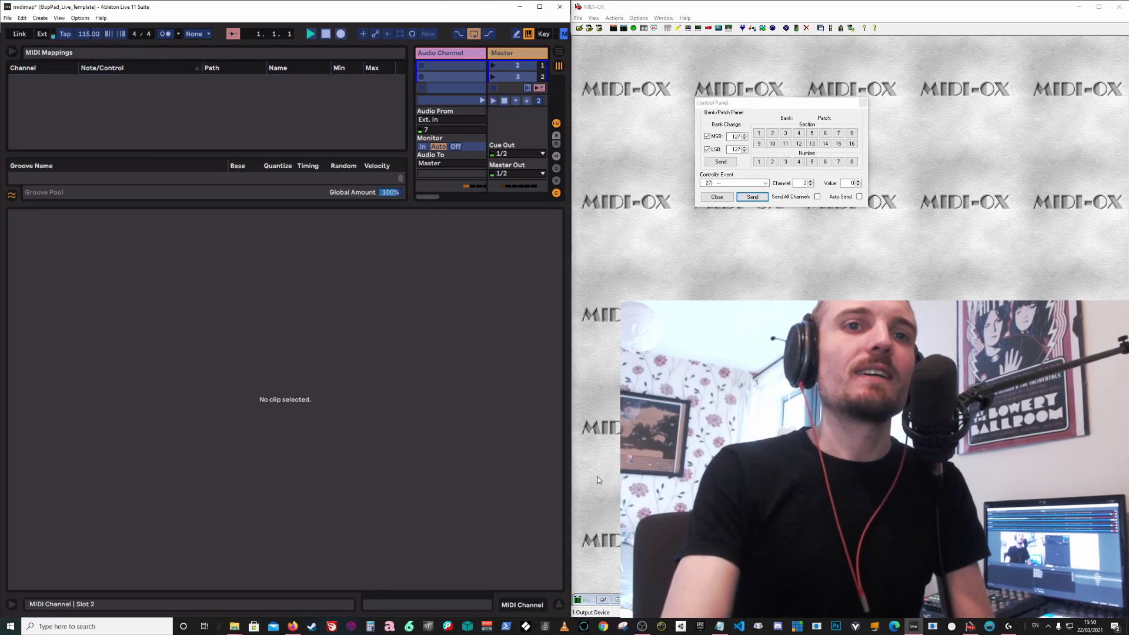
# Show the Audio Channel's Audio Effect Rack in Live and narrow the MIDI Mappings browser to reveal the tracks.
pyautogui.click(555, 604)
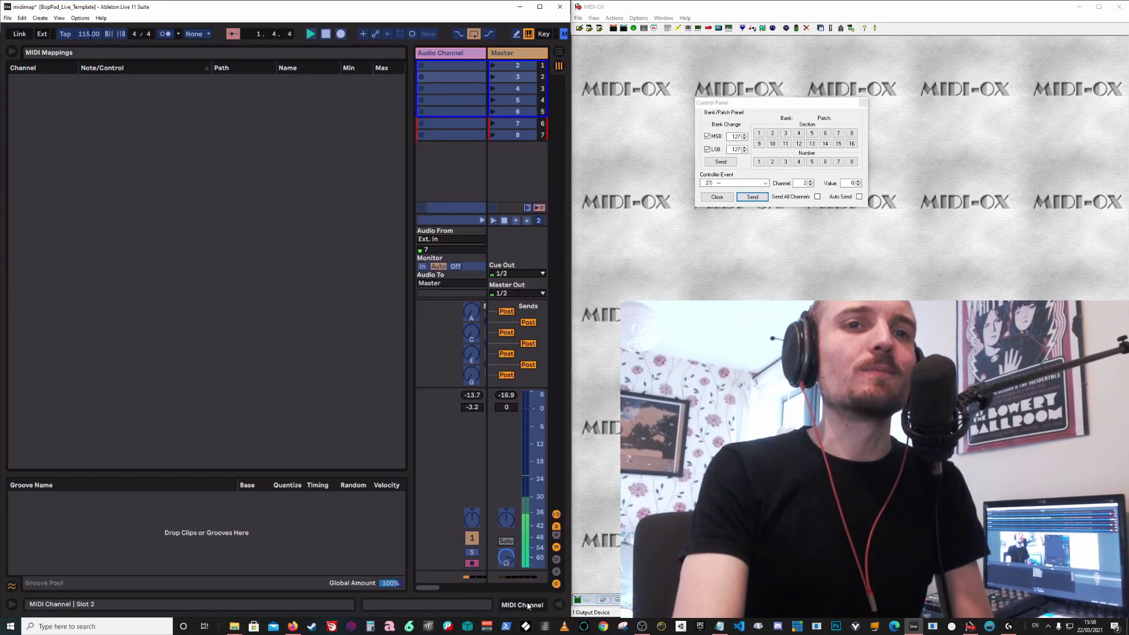
pyautogui.click(527, 606)
pyautogui.click(435, 56)
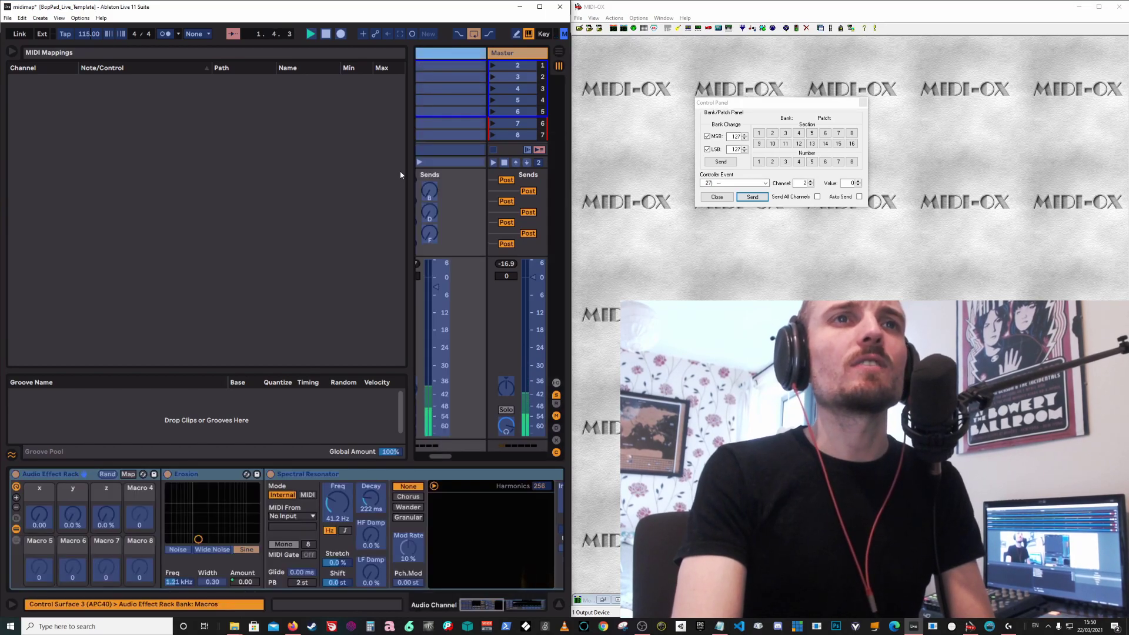
pyautogui.moveTo(411, 181); pyautogui.dragTo(126, 406)
pyautogui.hotkey('ctrl', 'm')
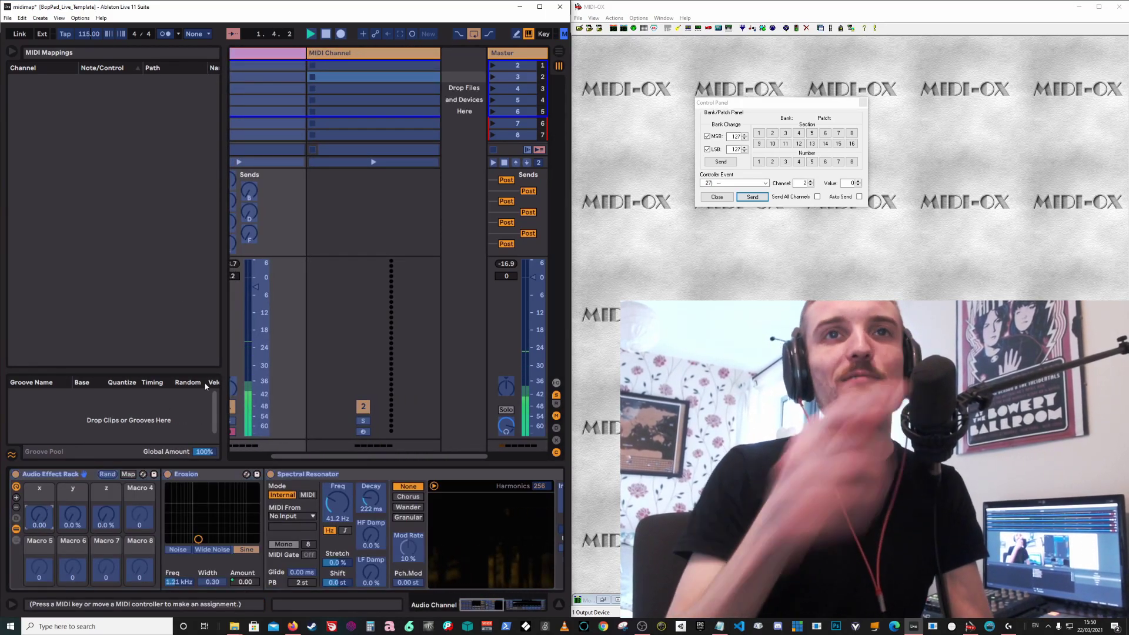
pyautogui.click(737, 183)
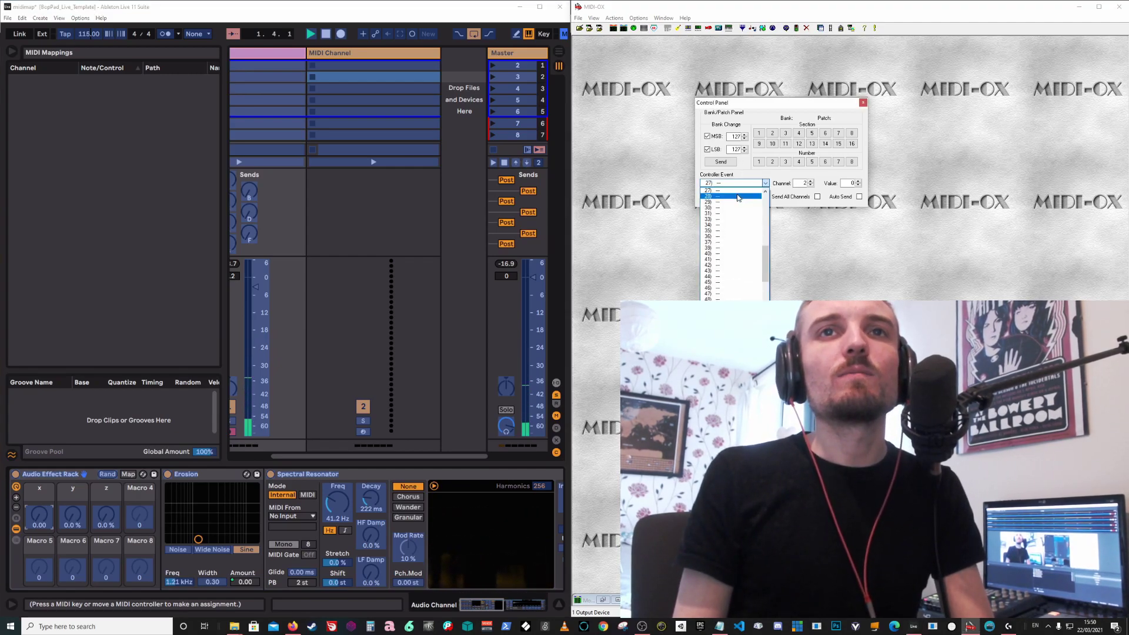
pyautogui.click(41, 517)
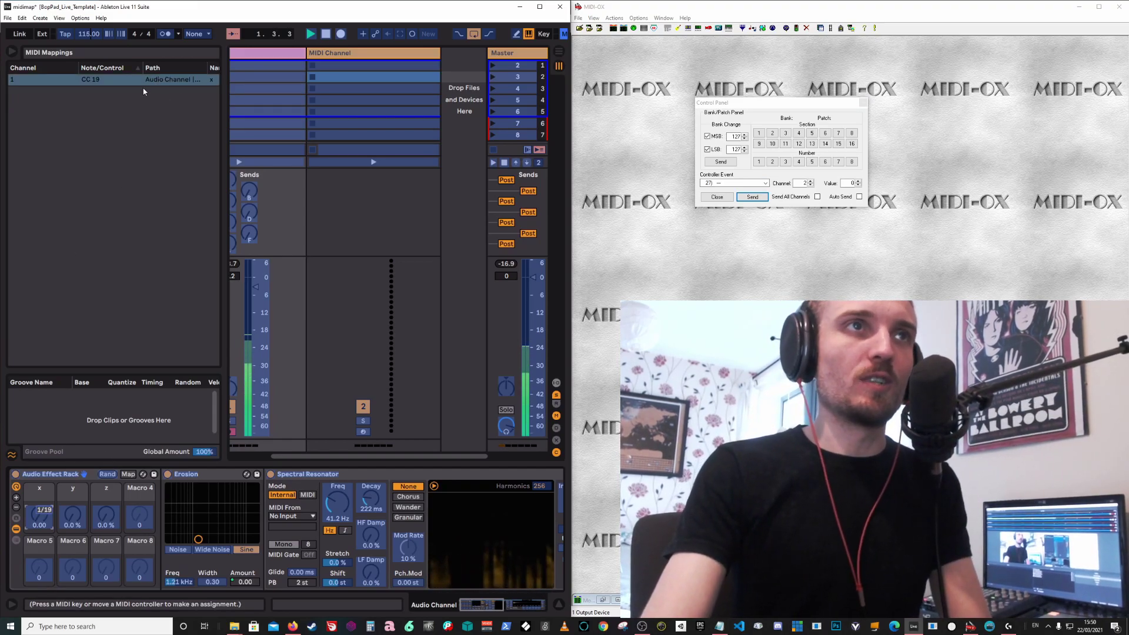
pyautogui.press('Delete')
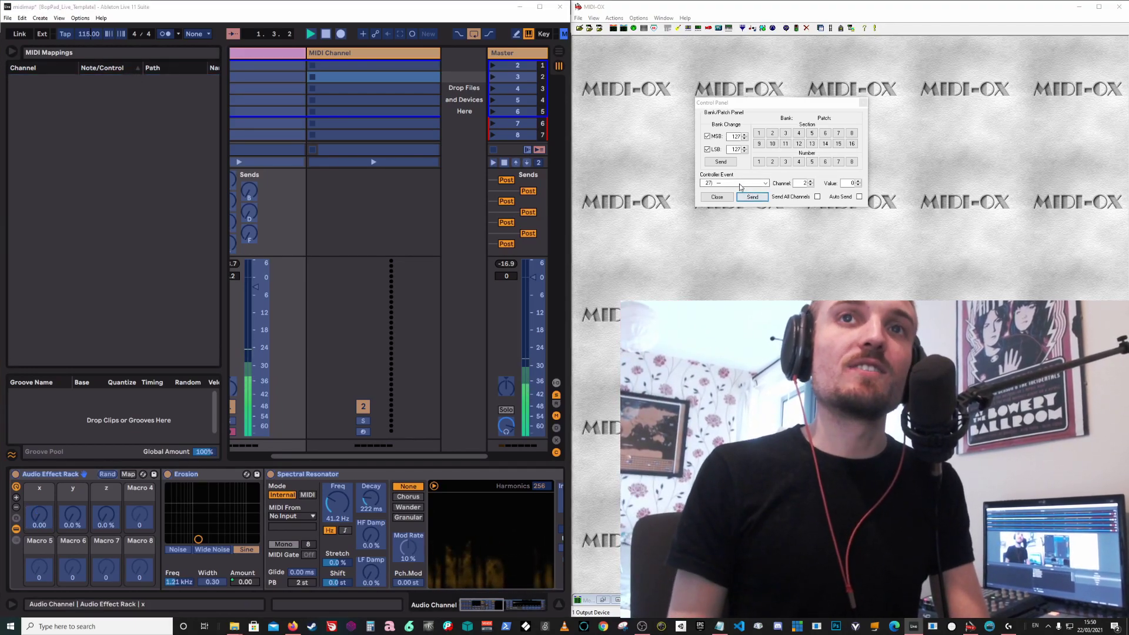
# Map the Audio Effect Rack's x macro to CC 19 on channel 1 by sending that controller event from MIDI-OX.
pyautogui.click(741, 187)
pyautogui.scroll(3, 768, 264)
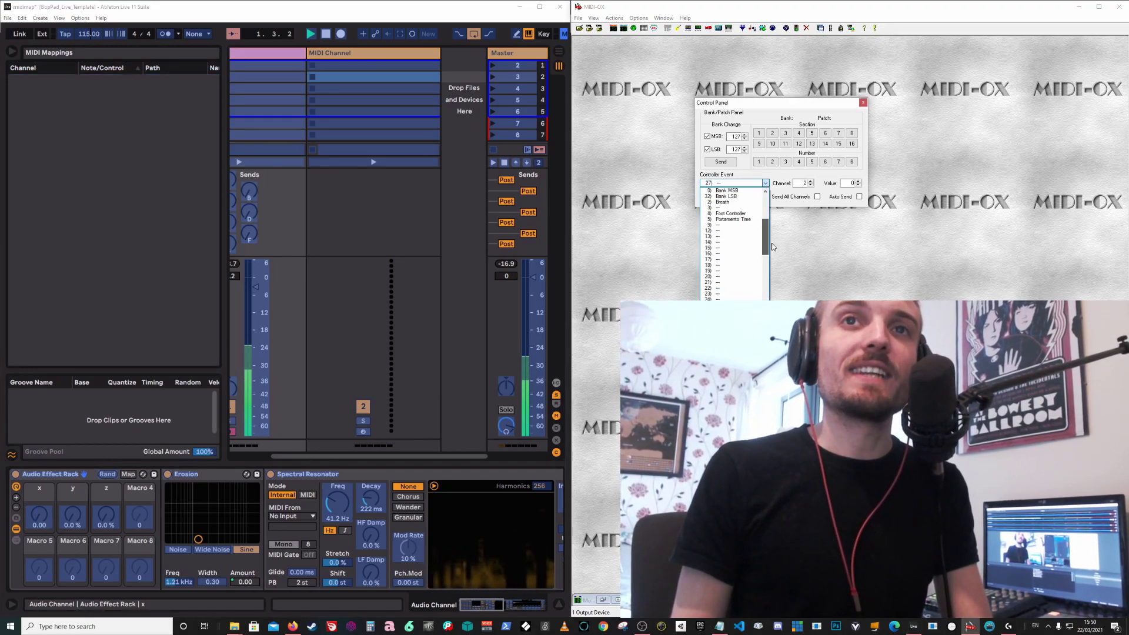
pyautogui.click(717, 267)
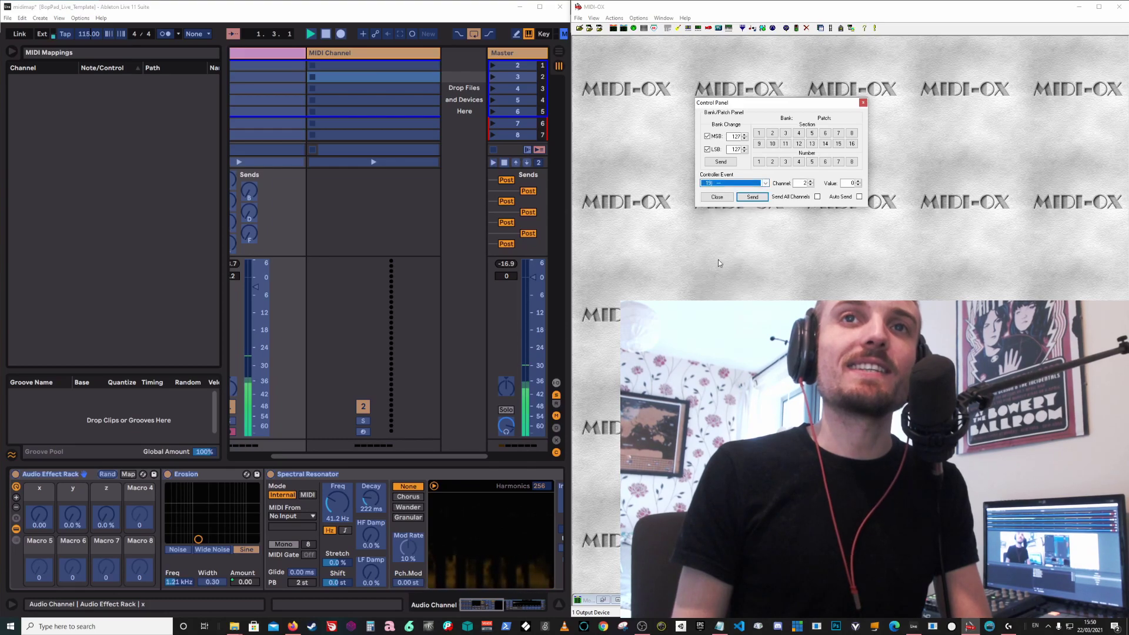
pyautogui.click(810, 185)
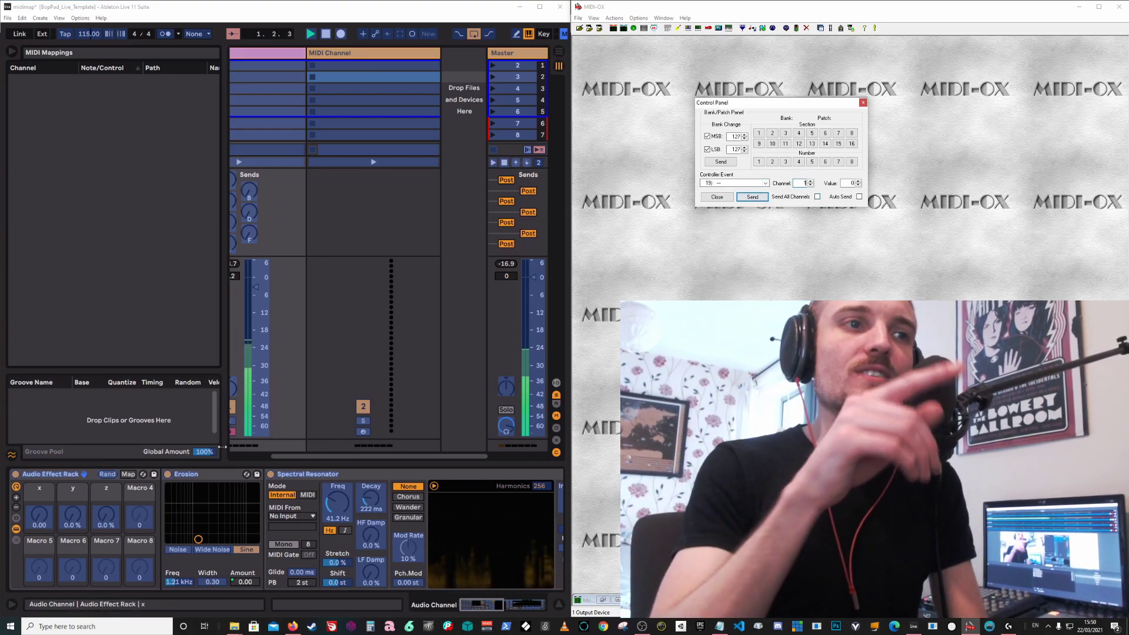
pyautogui.click(43, 520)
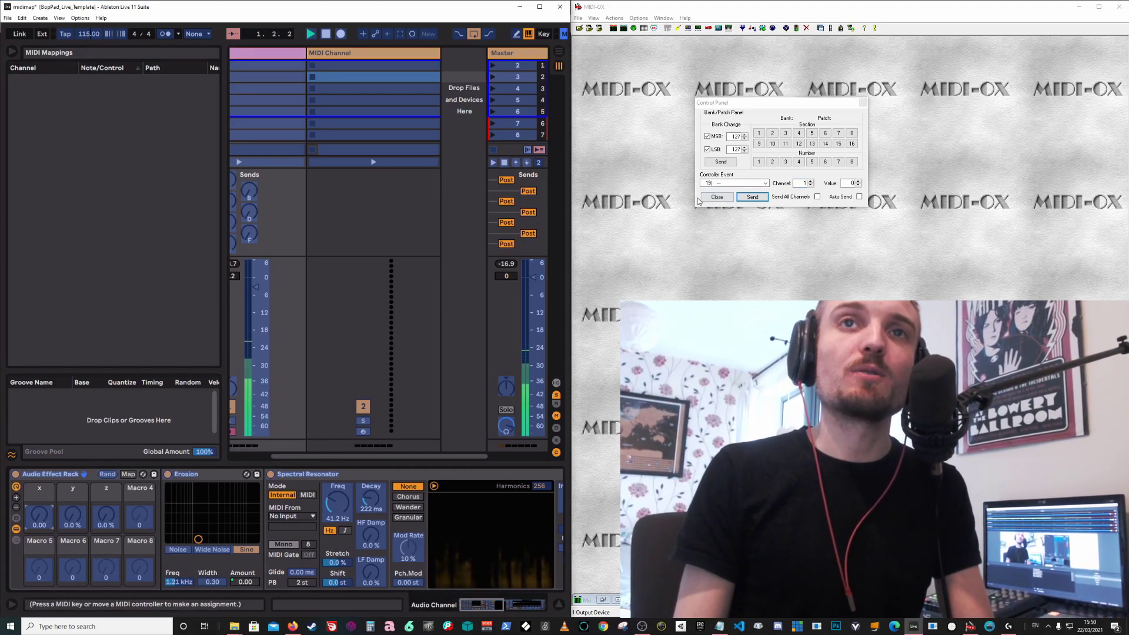
pyautogui.click(752, 198)
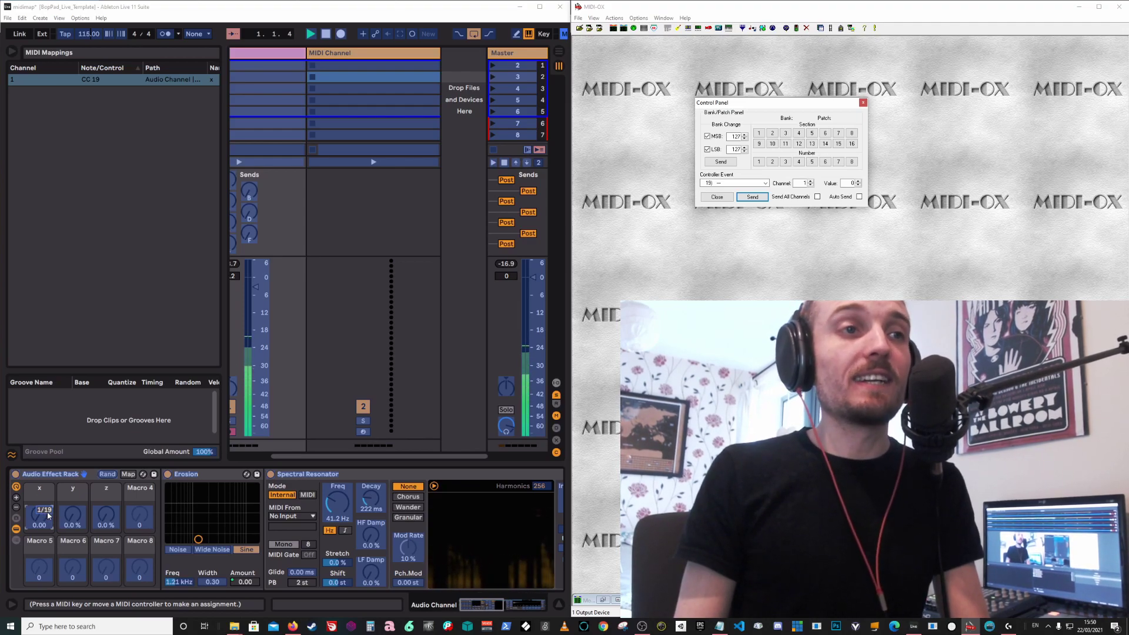
# Map the rack's y macro to CC 23 on channel 1 with a controller event sent from MIDI-OX.
pyautogui.click(80, 516)
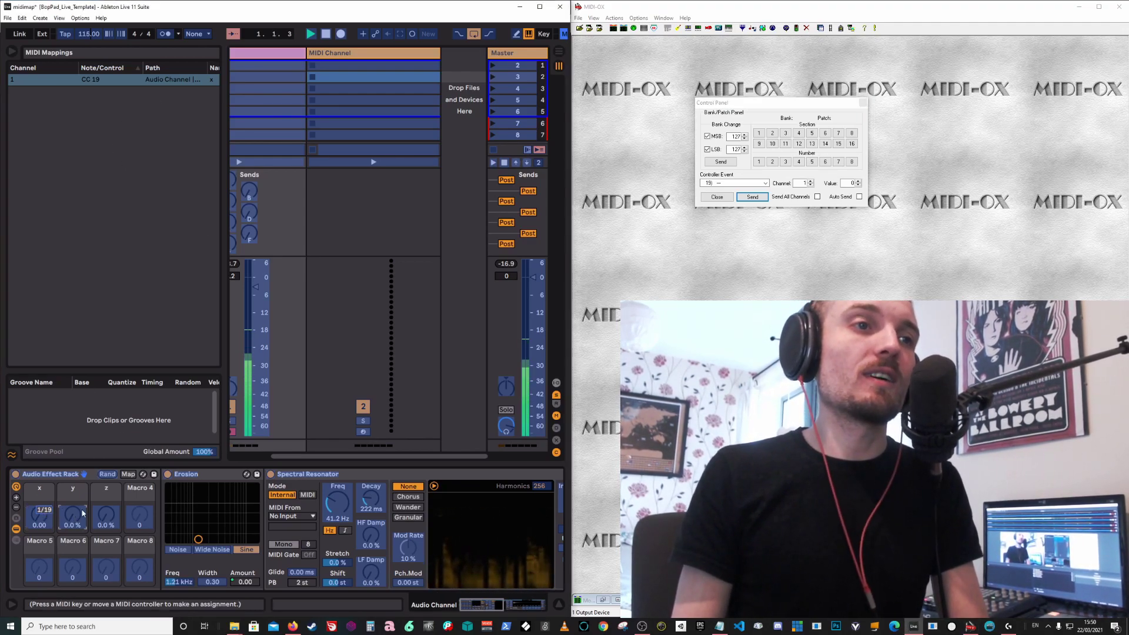
pyautogui.click(718, 183)
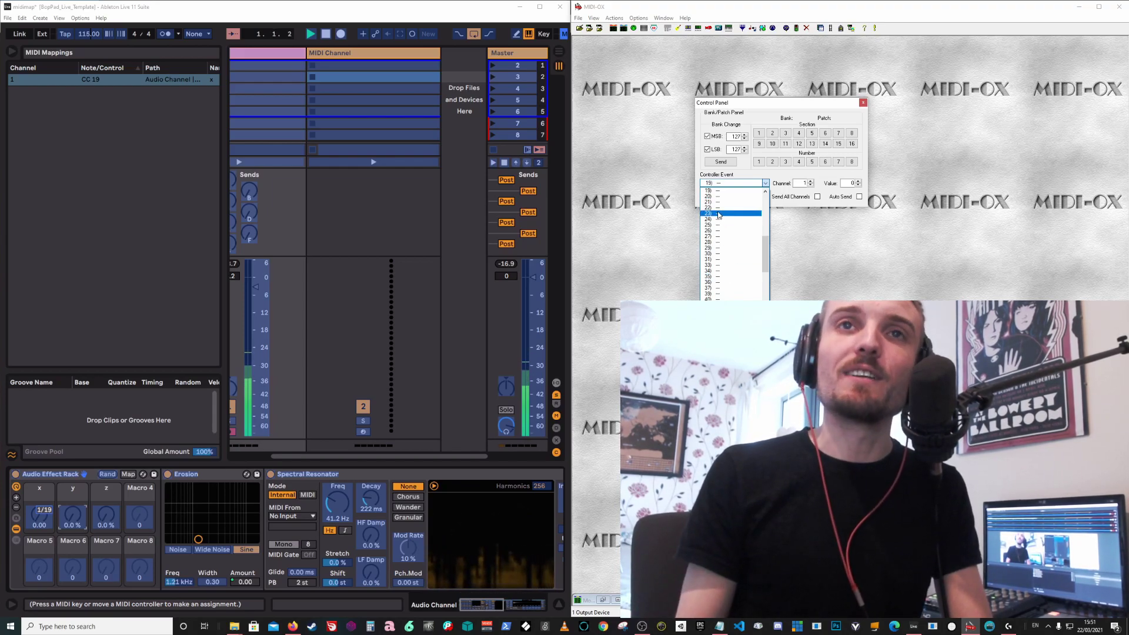
pyautogui.click(718, 214)
pyautogui.click(752, 198)
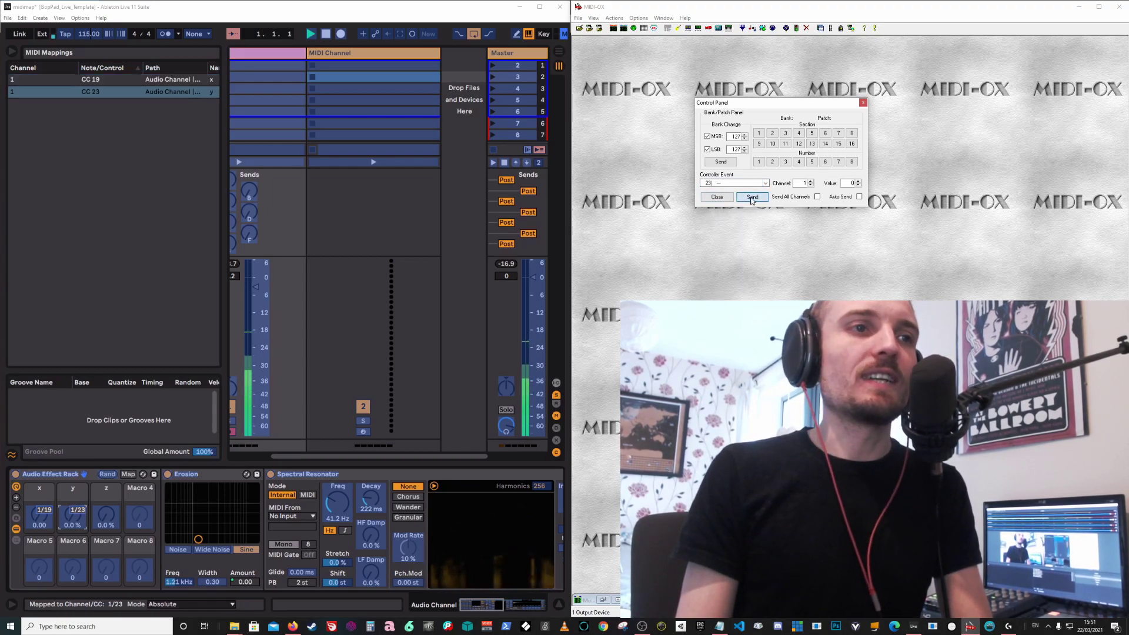
# Map the rack's z macro to CC 27 on channel 1 with a controller event sent from MIDI-OX.
pyautogui.click(481, 214)
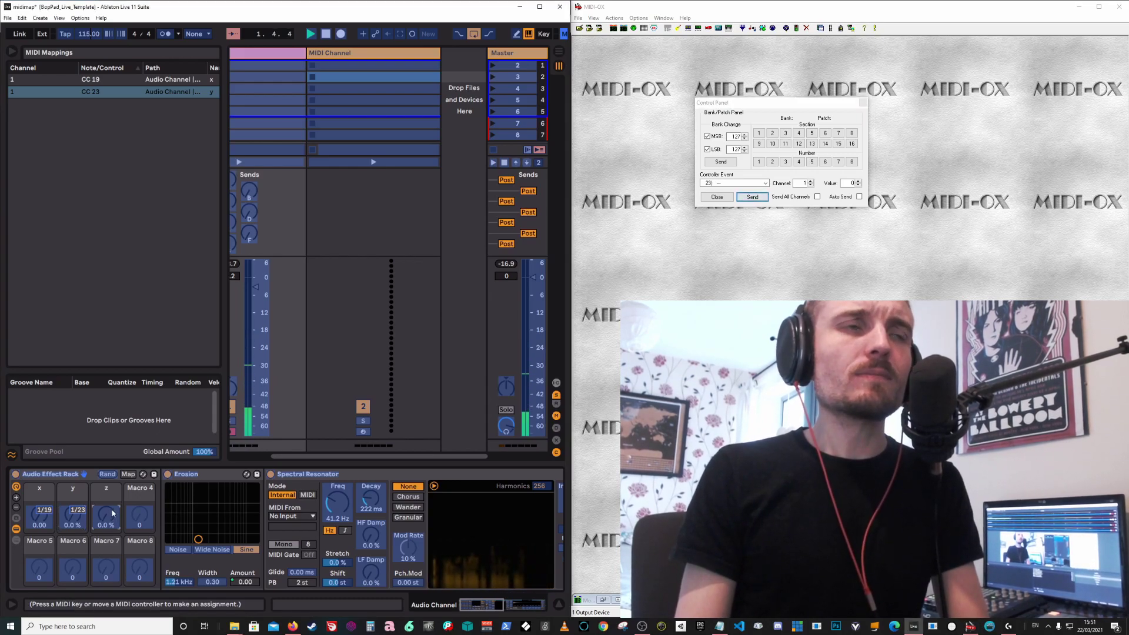
pyautogui.click(738, 183)
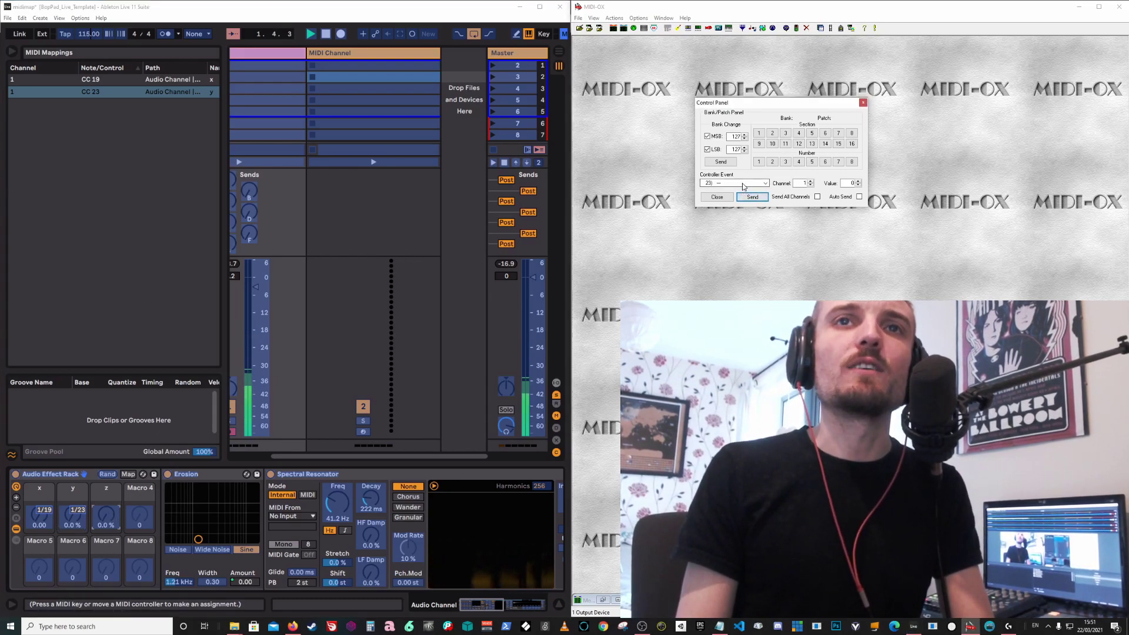
pyautogui.click(738, 184)
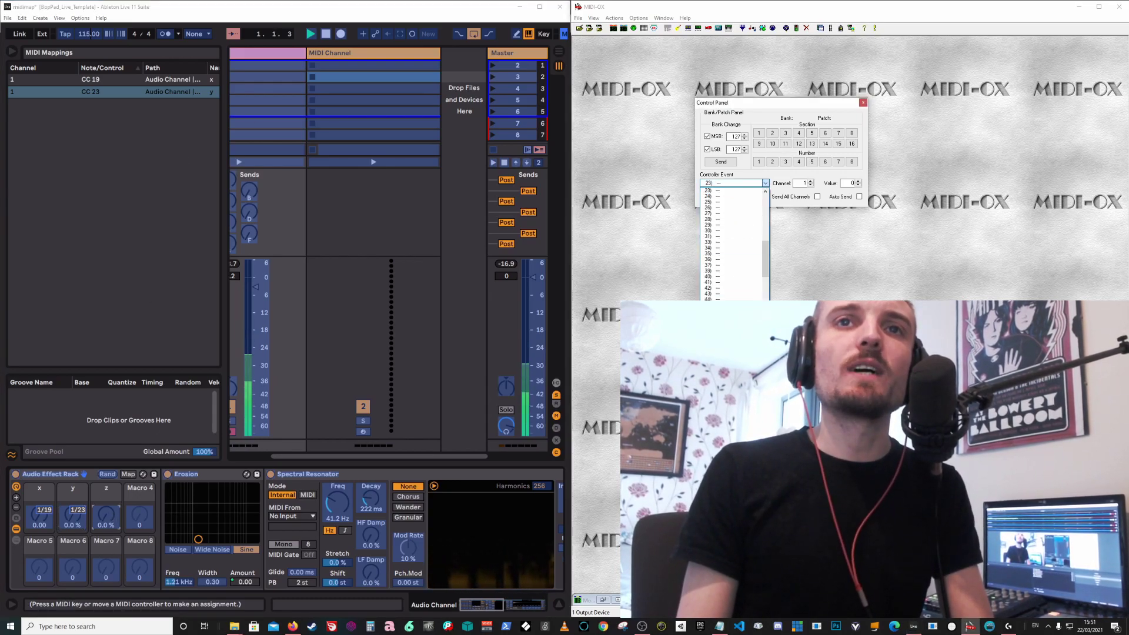
pyautogui.click(726, 213)
pyautogui.click(750, 198)
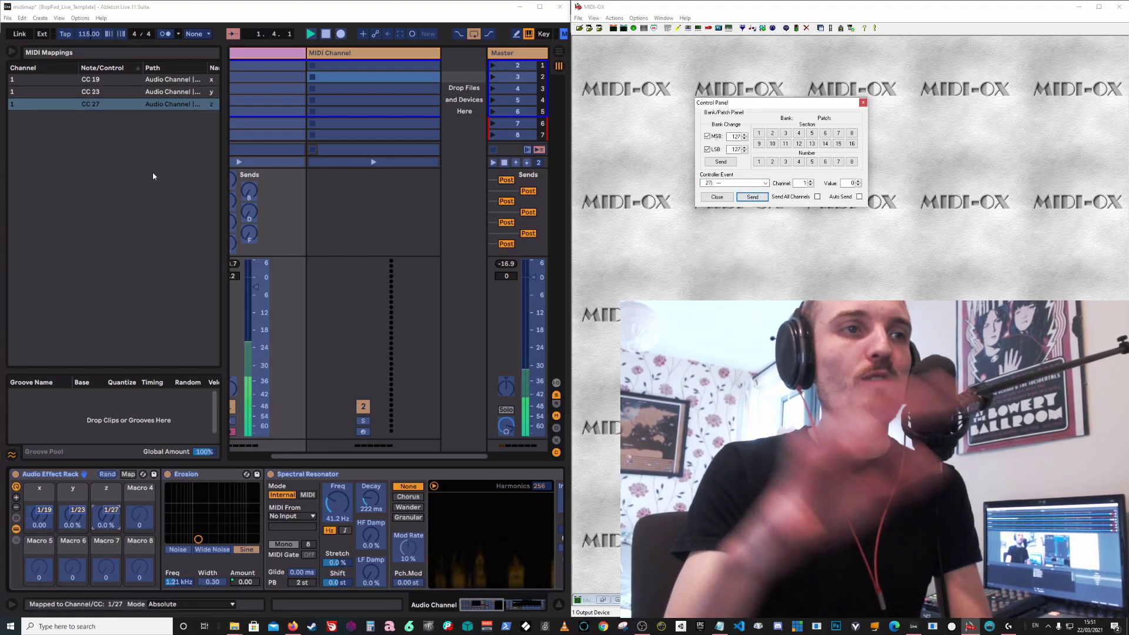
# Leave Live's MIDI map mode and hide the browser.
pyautogui.click(139, 179)
pyautogui.hotkey('ctrl', 'm')
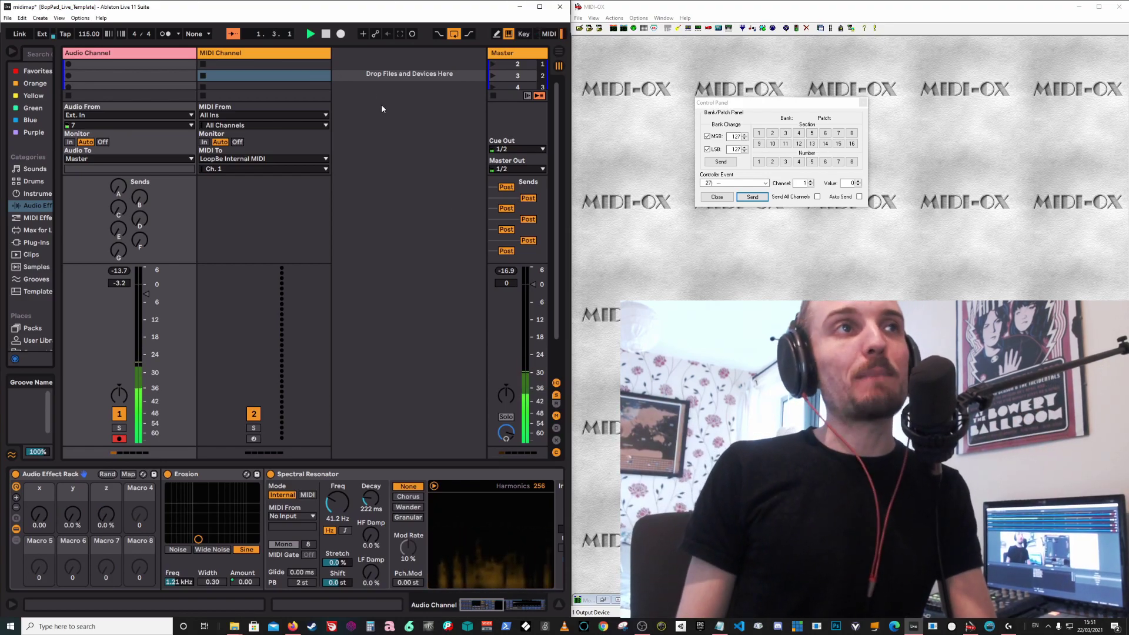
pyautogui.click(9, 55)
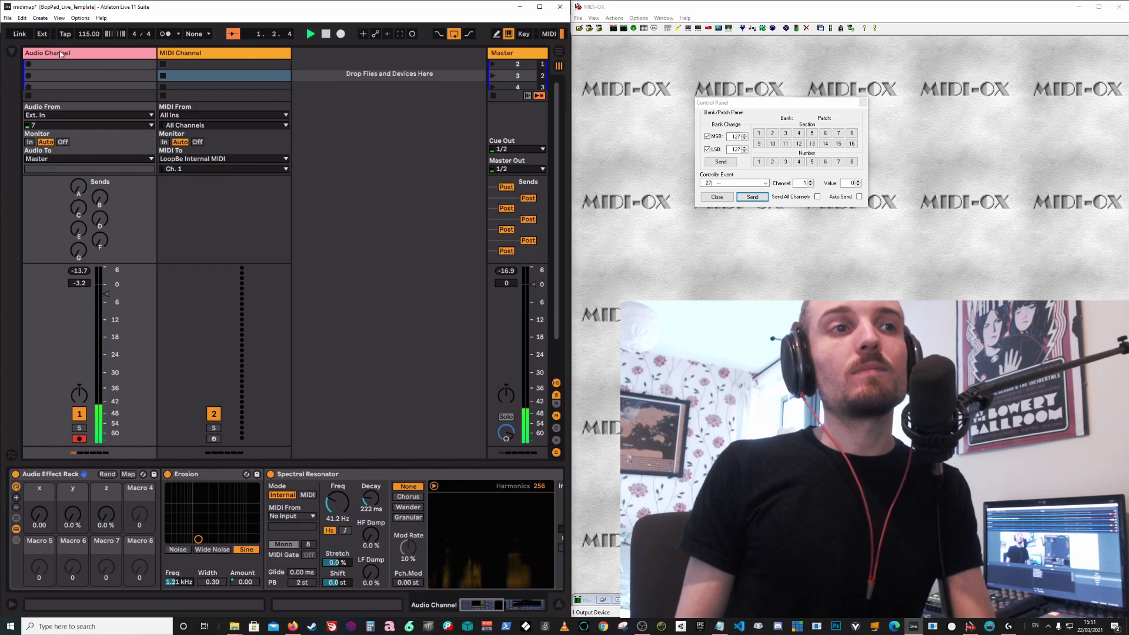
# Review the rack macros' entries in Live's MIDI mappings list, and leave MIDI map mode.
pyautogui.hotkey('ctrl', 'm')
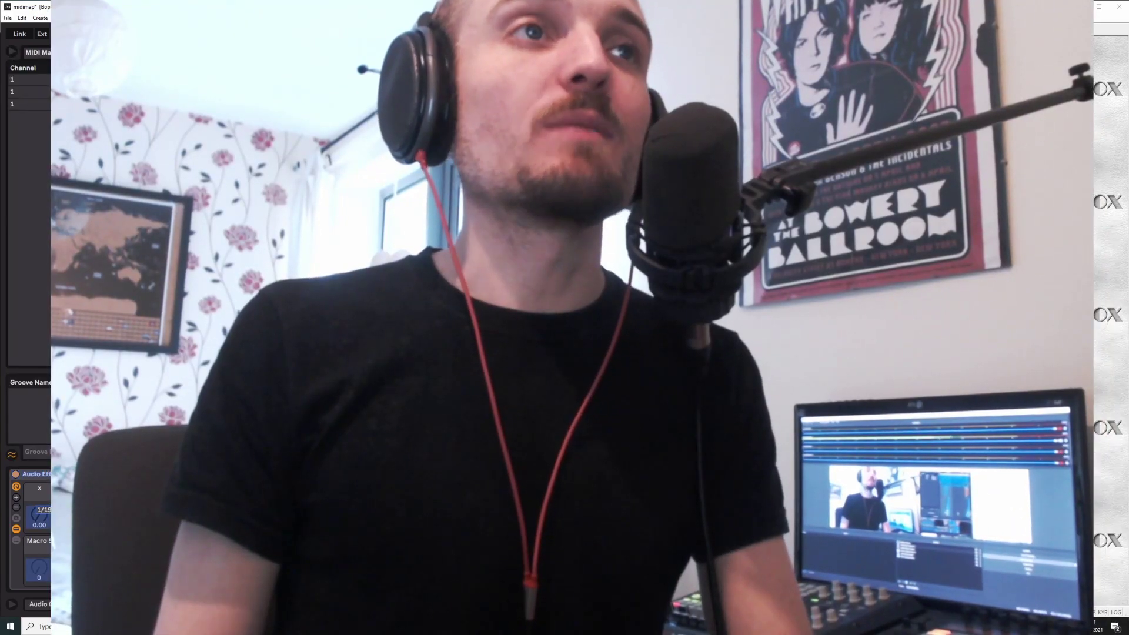
pyautogui.click(88, 104)
pyautogui.click(88, 91)
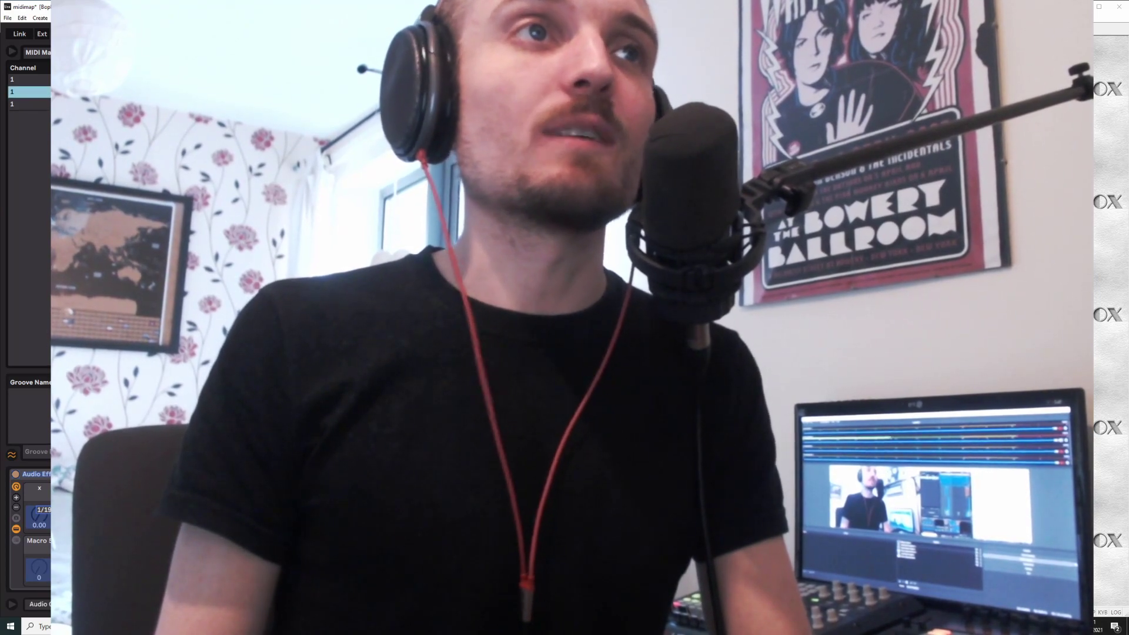
pyautogui.click(88, 104)
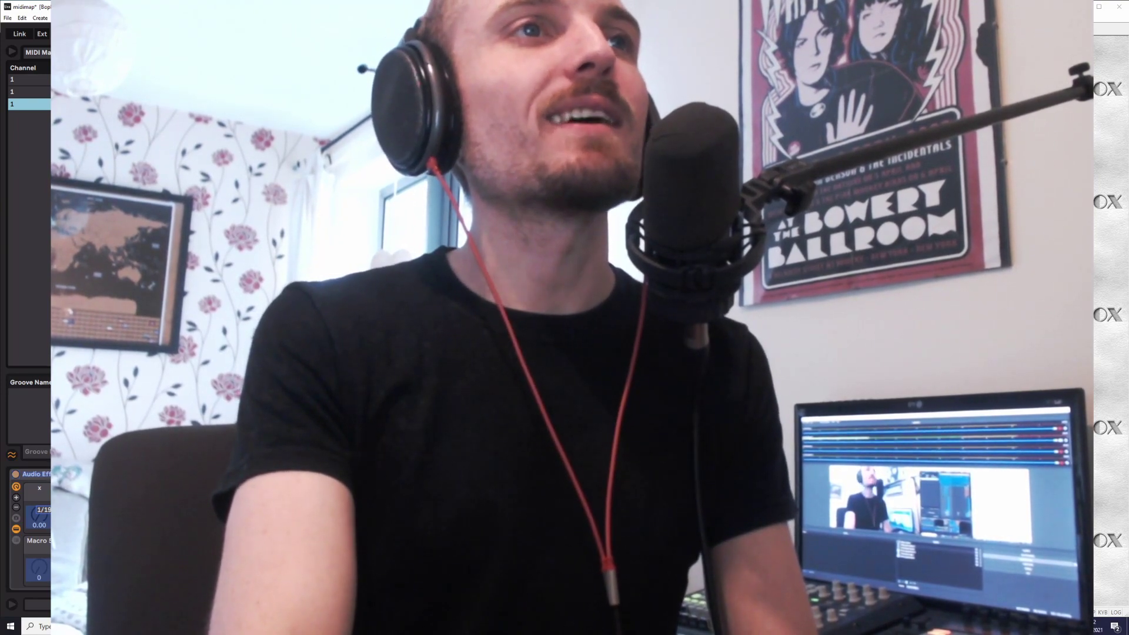
pyautogui.hotkey('ctrl', 'm')
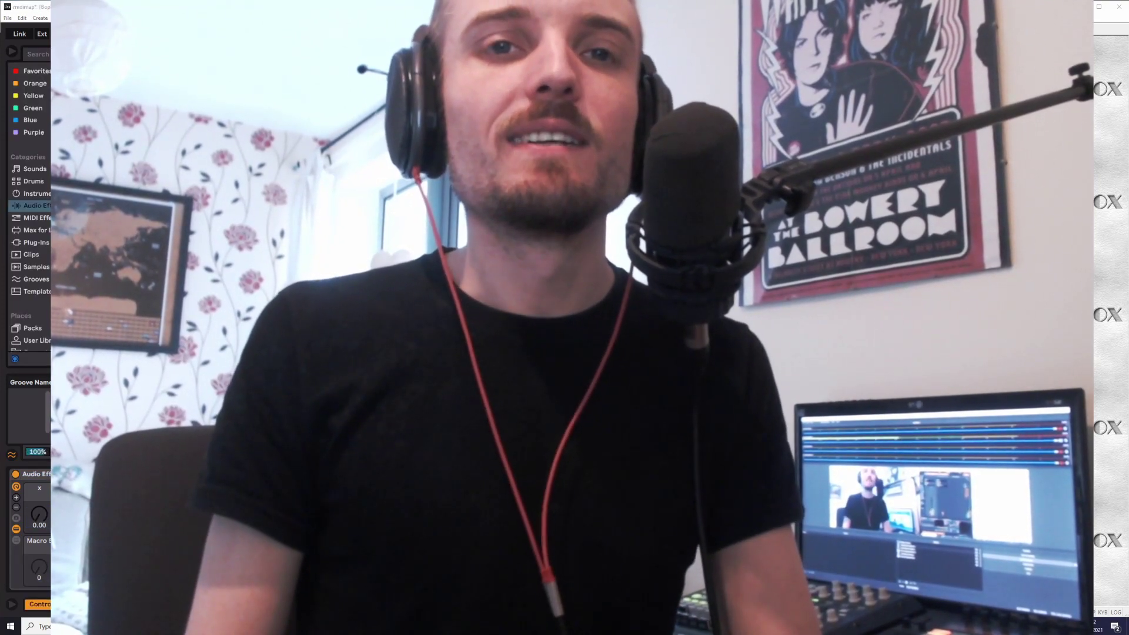